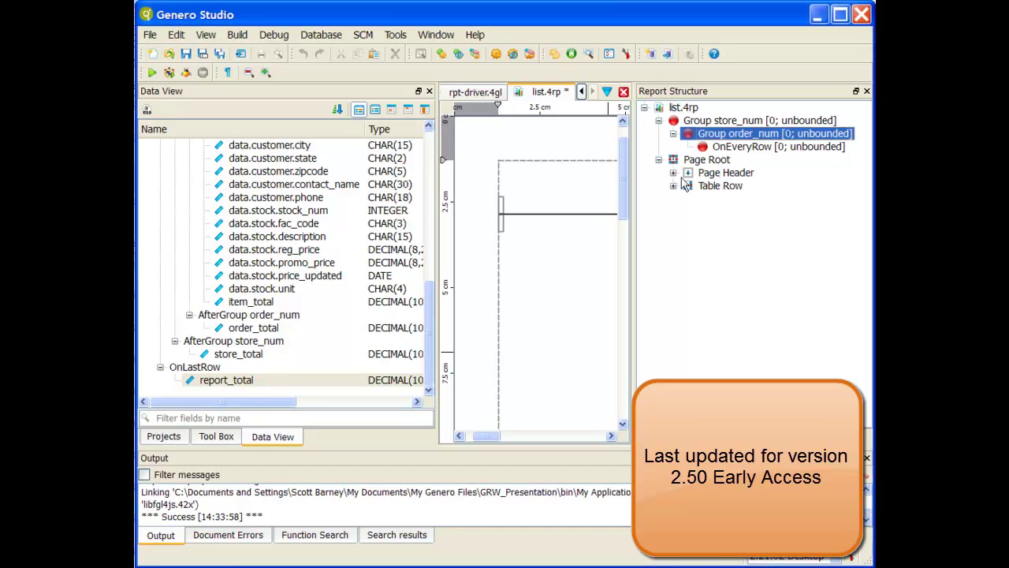
# Expand the Page Header and Table Row nodes, widen the report canvas, and select the Table Row band.
pyautogui.click(673, 173)
pyautogui.click(674, 226)
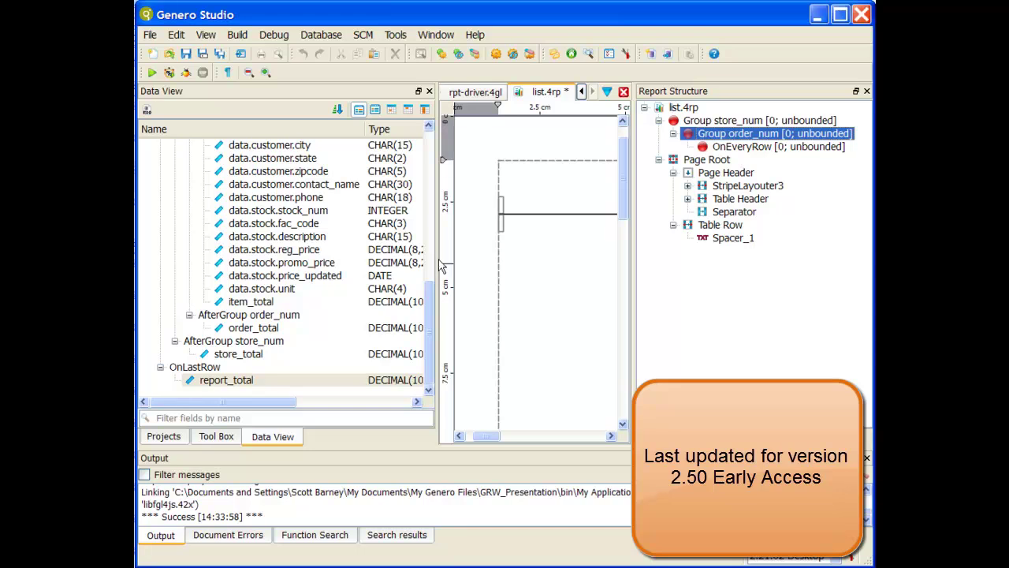
pyautogui.moveTo(435, 258); pyautogui.dragTo(386, 257)
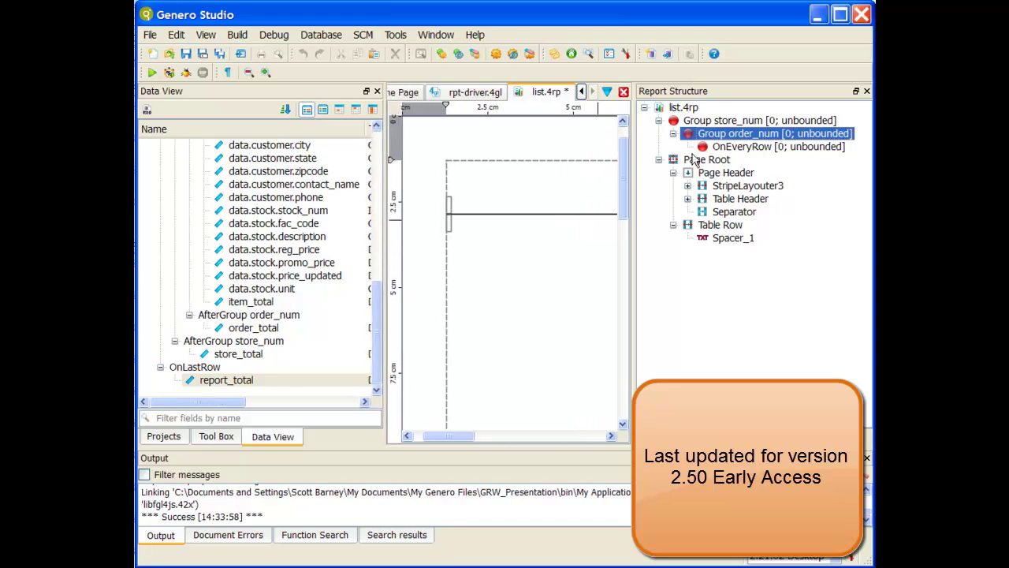
pyautogui.click(737, 225)
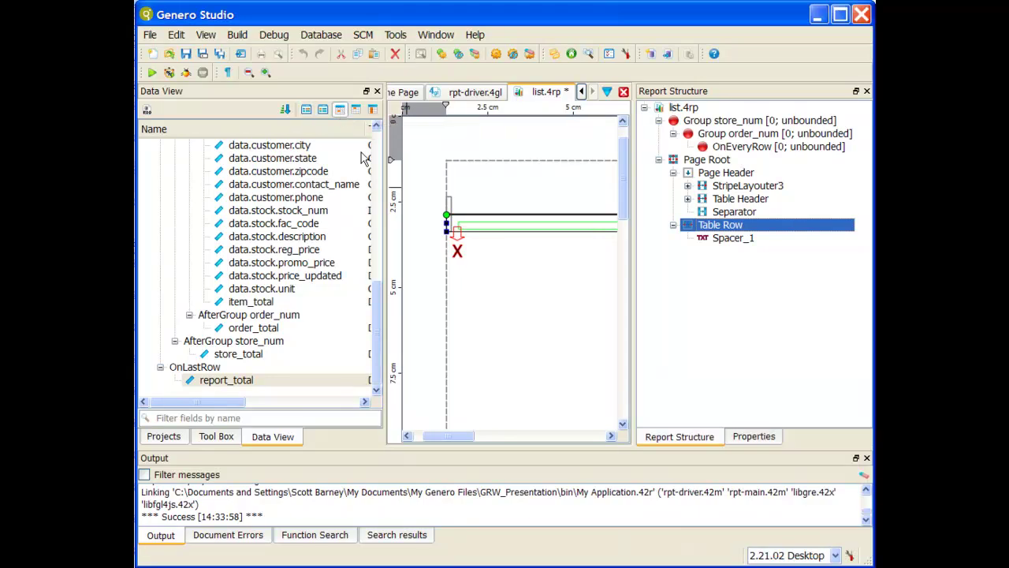
# Add order_num, order_date, stock description, items quantity and items price as value fields in Table Row.
pyautogui.click(377, 179)
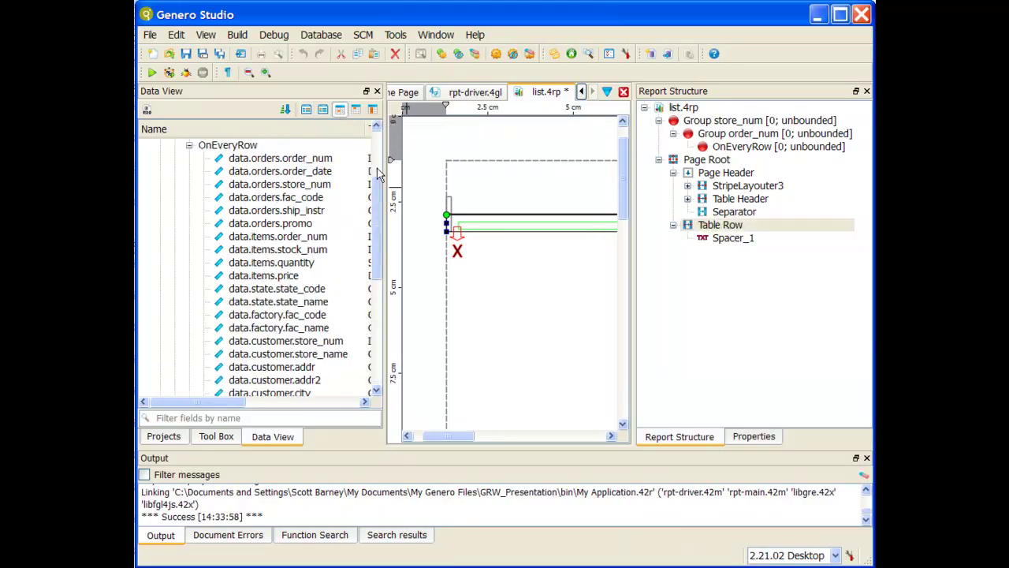
pyautogui.doubleClick(324, 160)
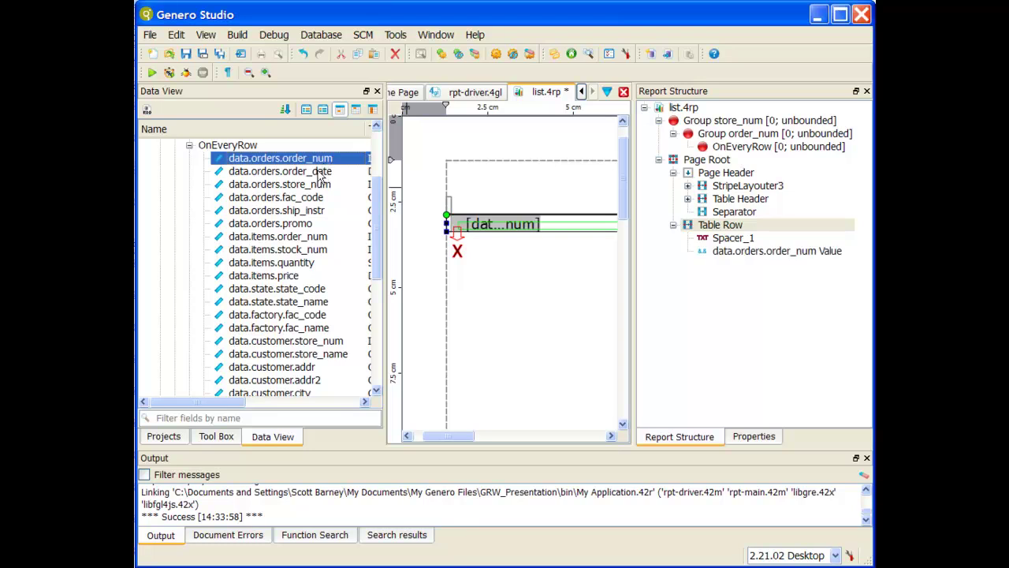
pyautogui.doubleClick(320, 173)
pyautogui.scroll(-6, 315, 229)
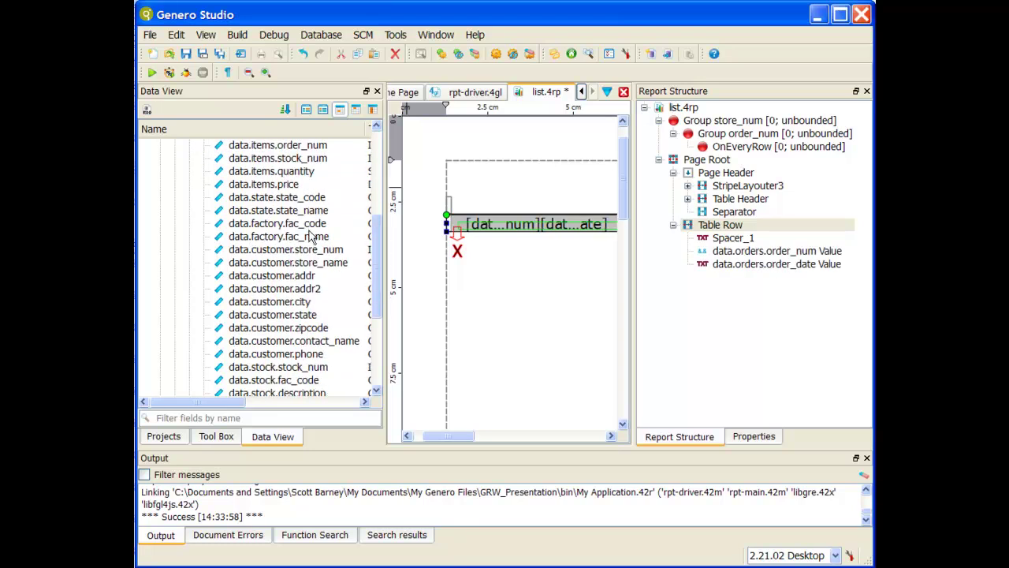
pyautogui.doubleClick(310, 238)
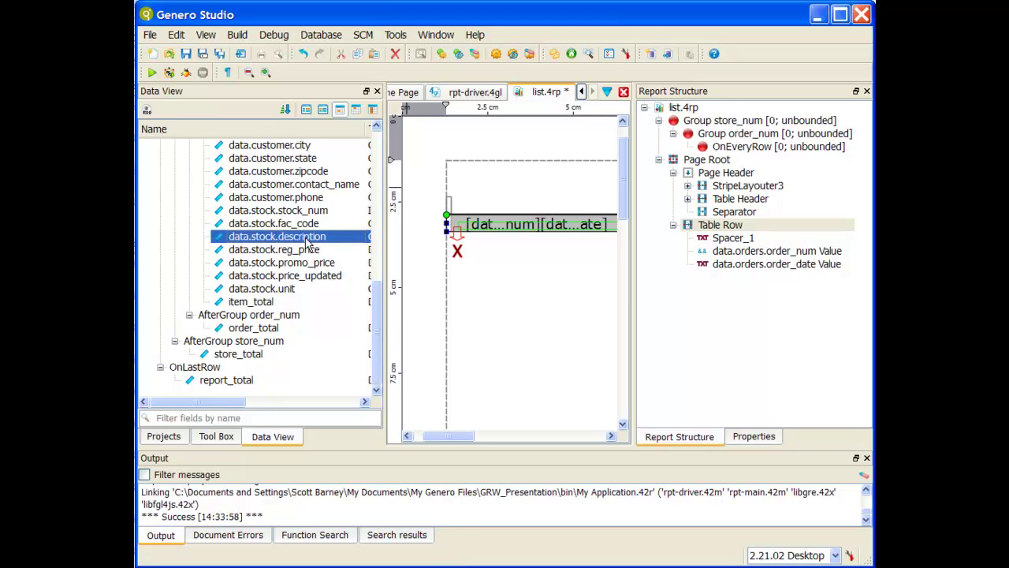
pyautogui.scroll(2, 308, 242)
pyautogui.scroll(-2, 308, 242)
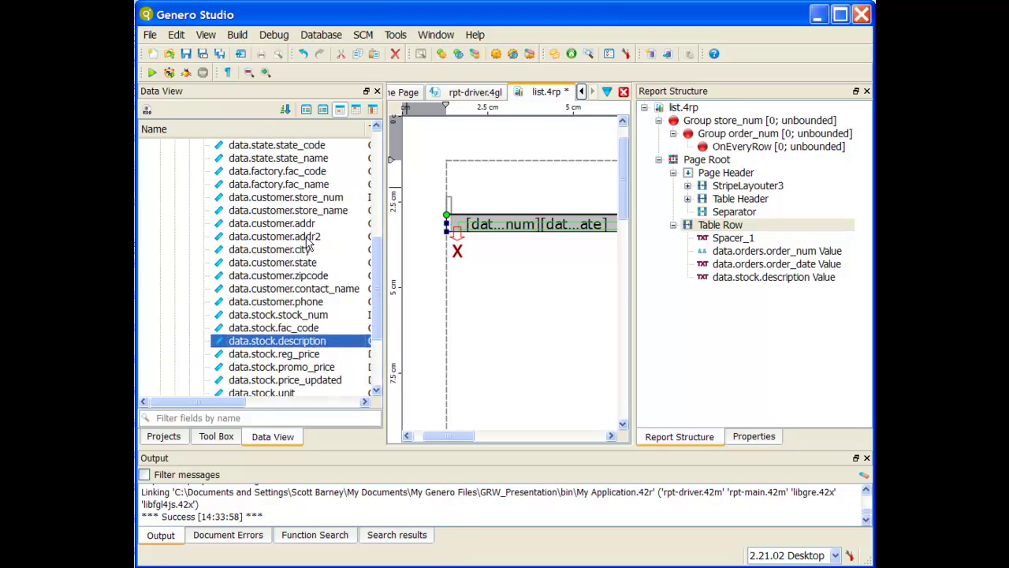
pyautogui.scroll(4, 308, 244)
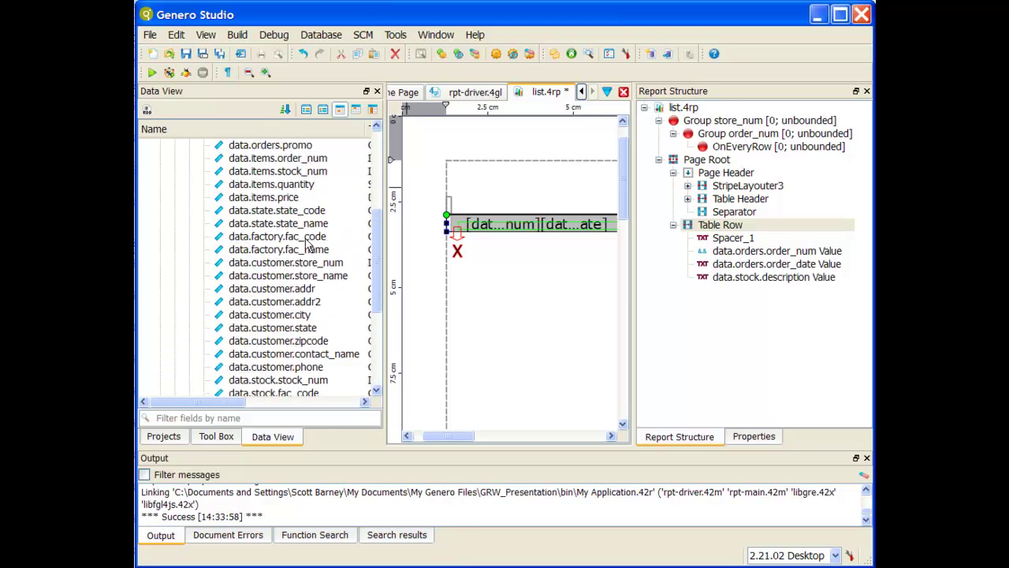
pyautogui.doubleClick(304, 184)
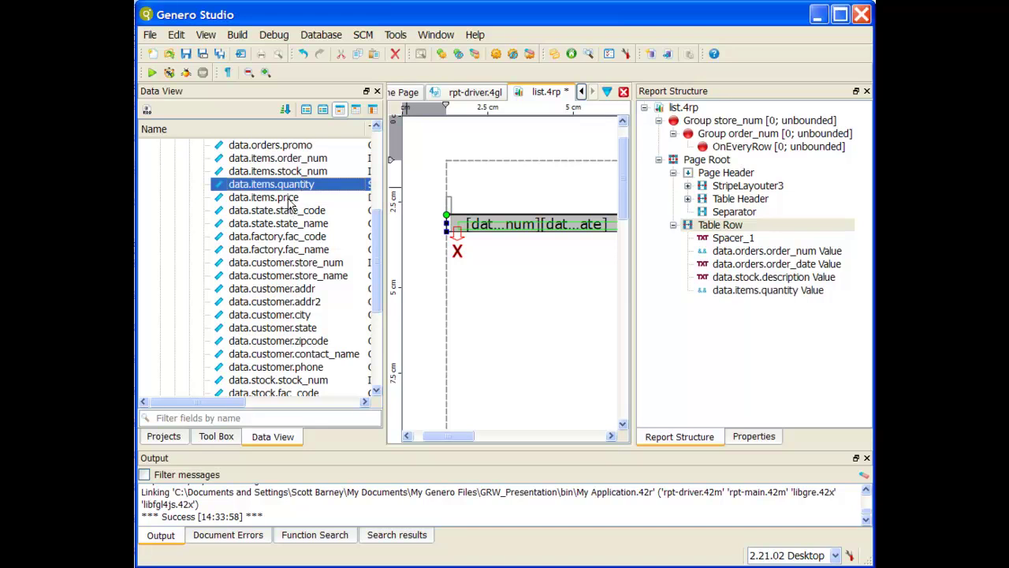
pyautogui.doubleClick(289, 198)
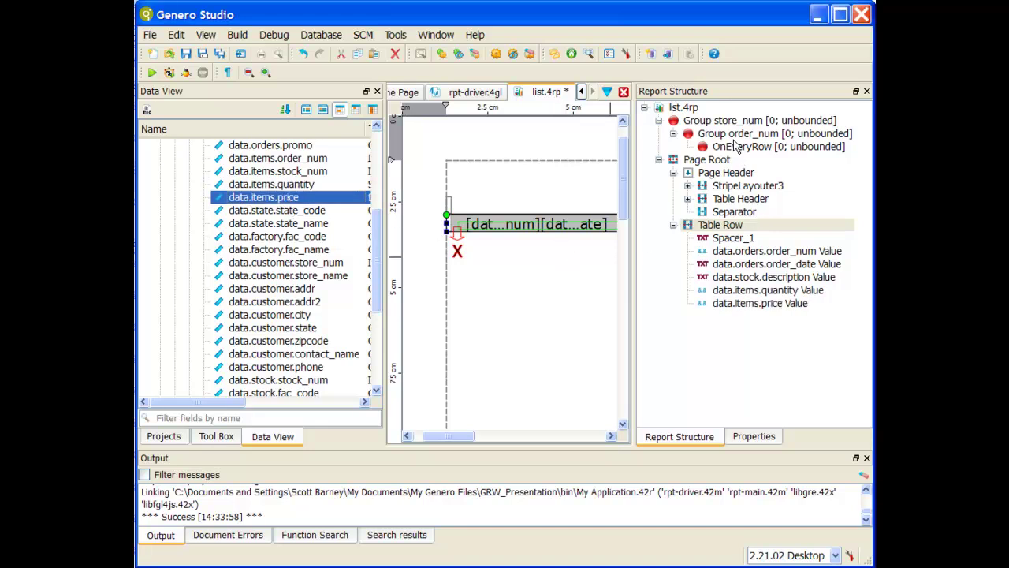
pyautogui.click(735, 199)
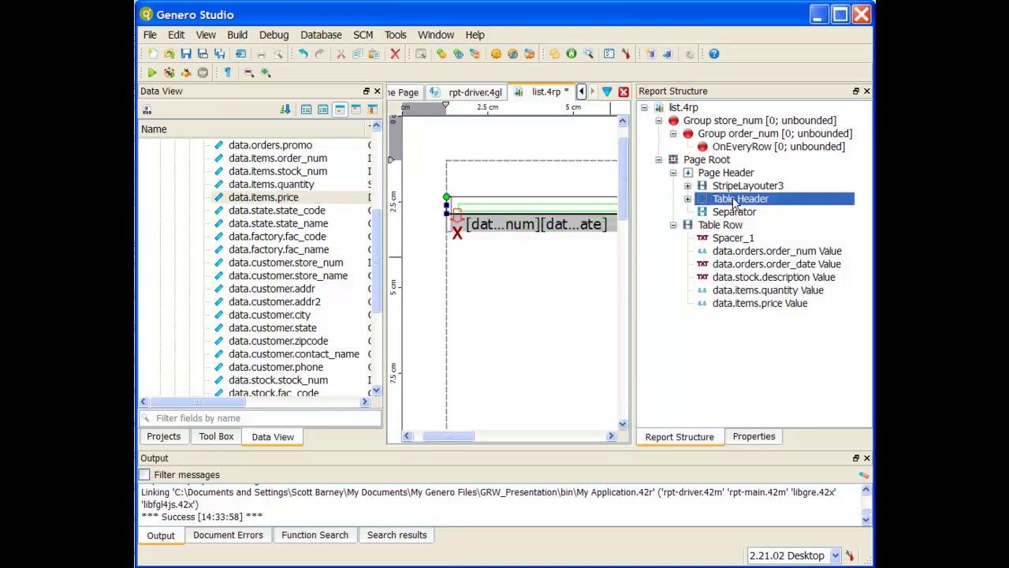
# Create Table Header column titles for order_num, order_date, stock description, items quantity and items price.
pyautogui.click(688, 199)
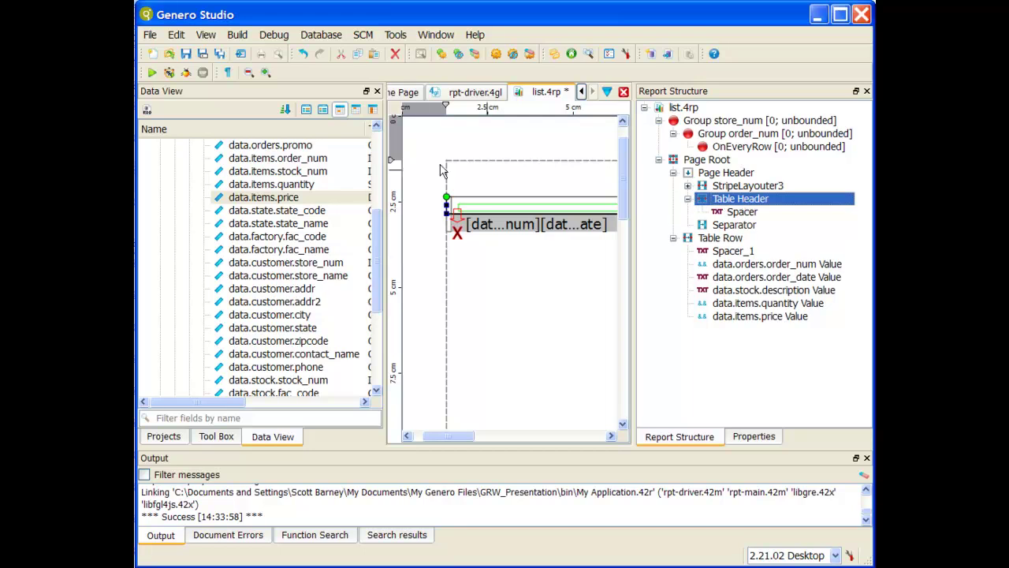
pyautogui.click(357, 110)
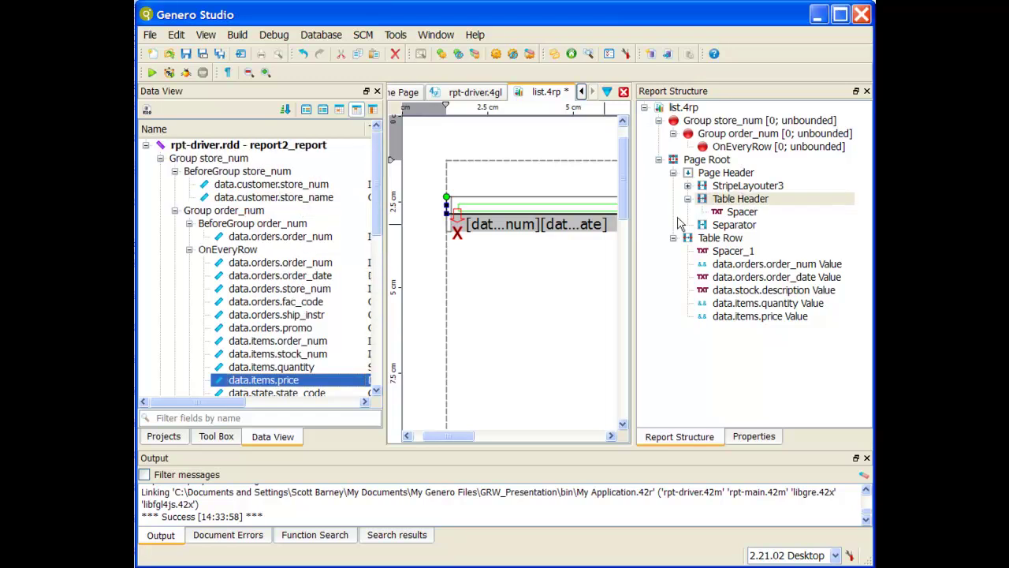
pyautogui.click(319, 269)
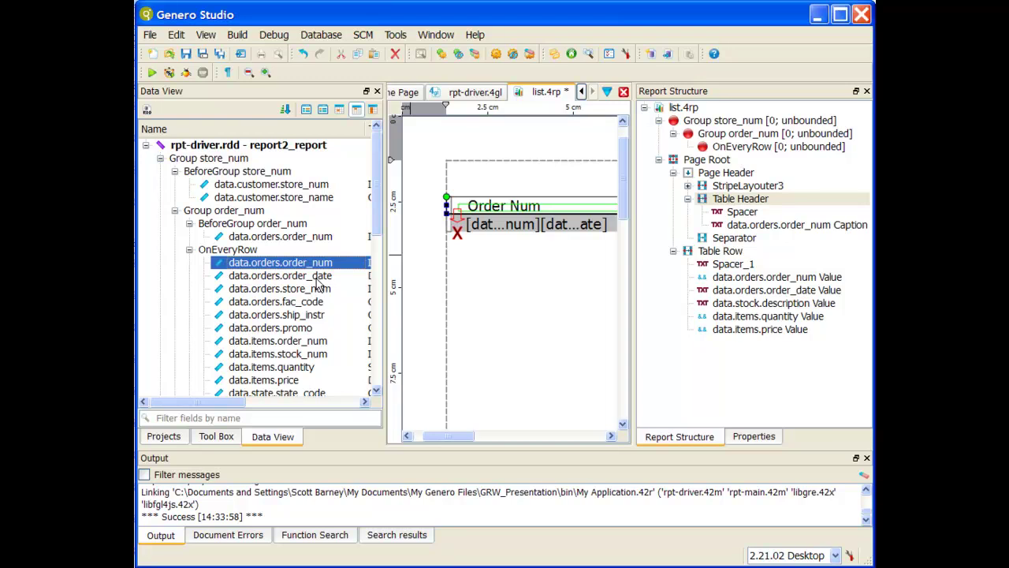
pyautogui.click(318, 280)
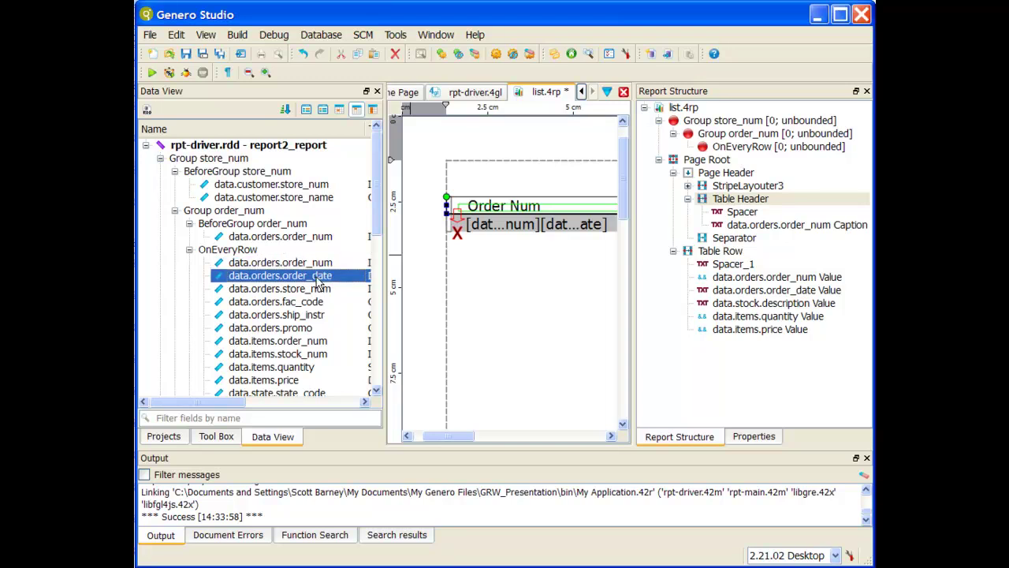
pyautogui.scroll(-4, 319, 282)
pyautogui.scroll(-5, 309, 338)
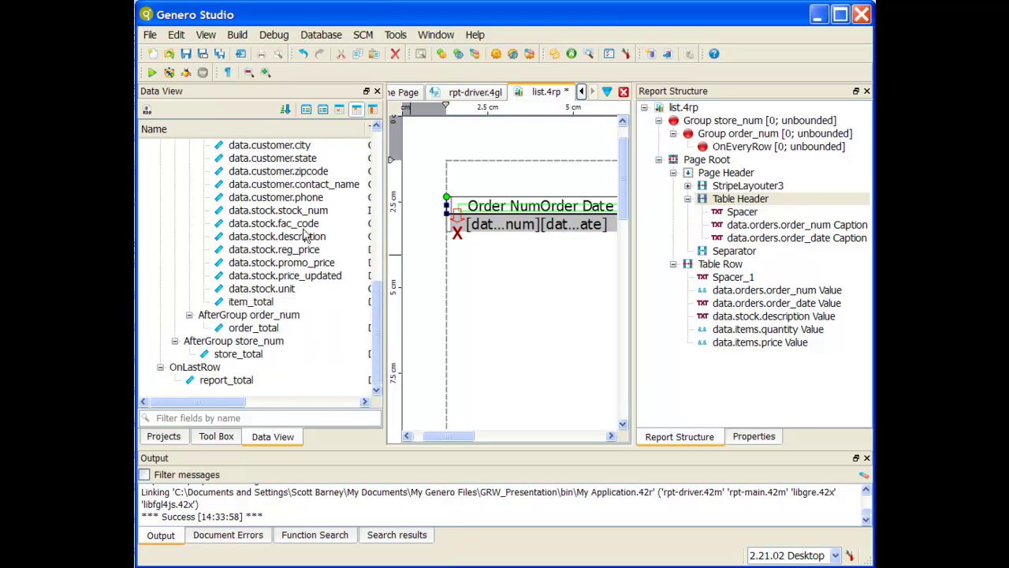
pyautogui.click(303, 238)
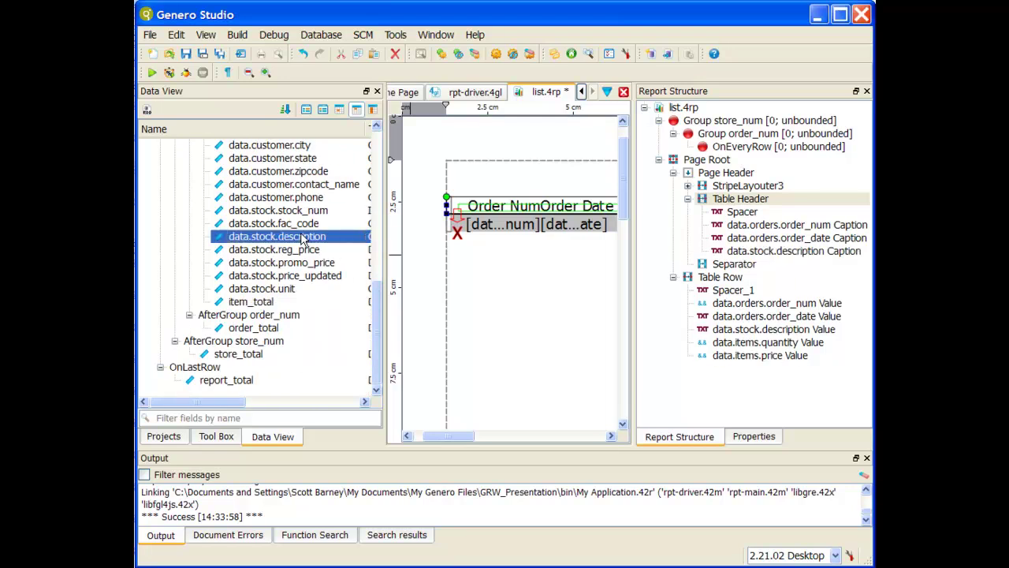
pyautogui.scroll(5, 303, 240)
pyautogui.click(293, 211)
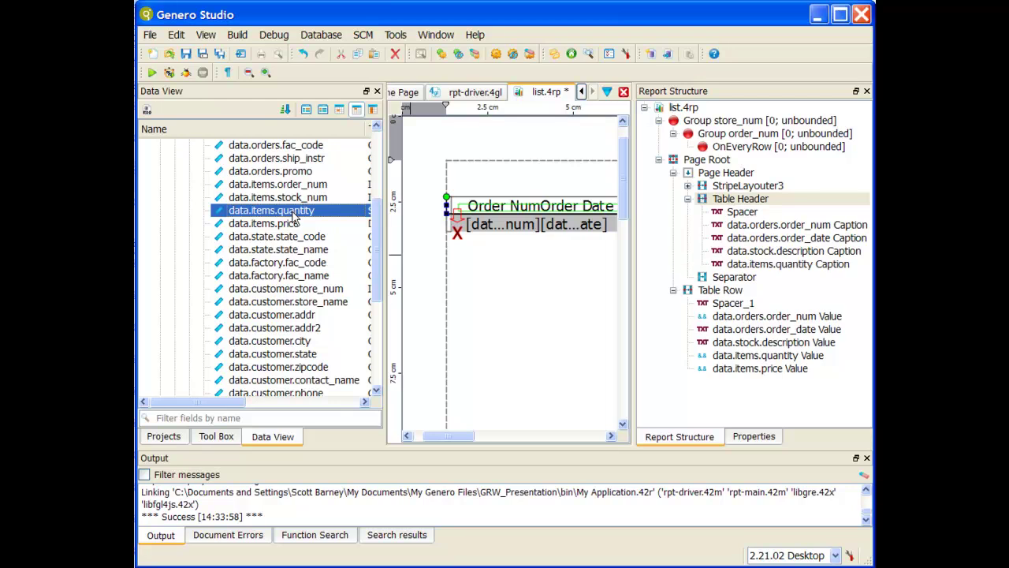
pyautogui.click(289, 226)
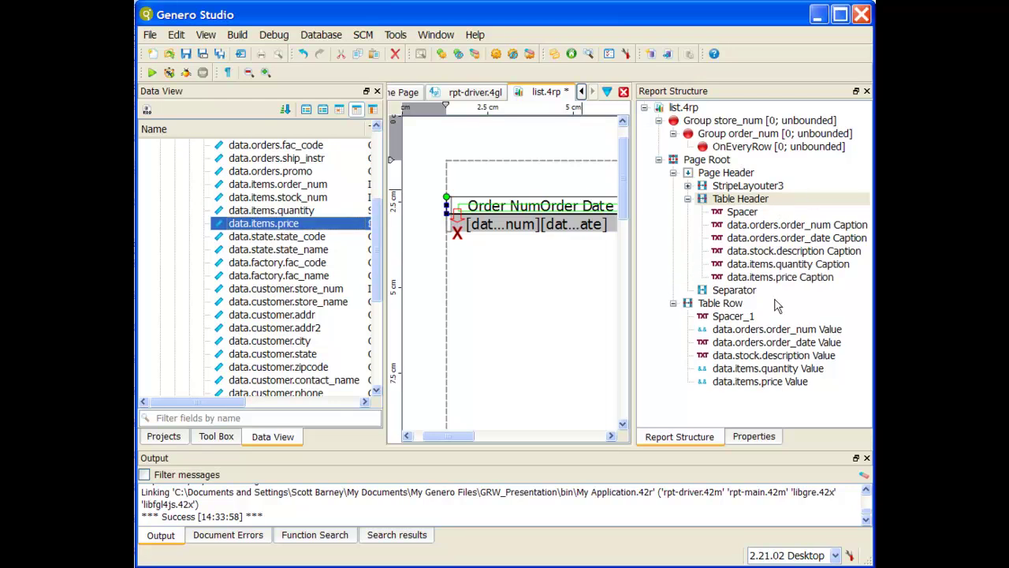
# Change the report title's Text property to 'Order List Report' and save list.4rp.
pyautogui.moveTo(459, 436); pyautogui.dragTo(521, 430)
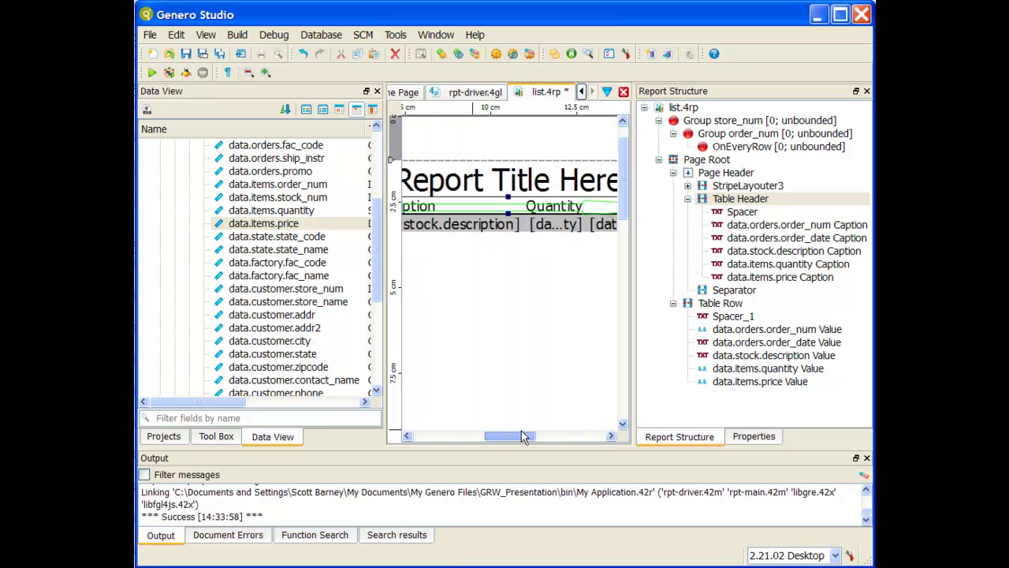
pyautogui.click(525, 173)
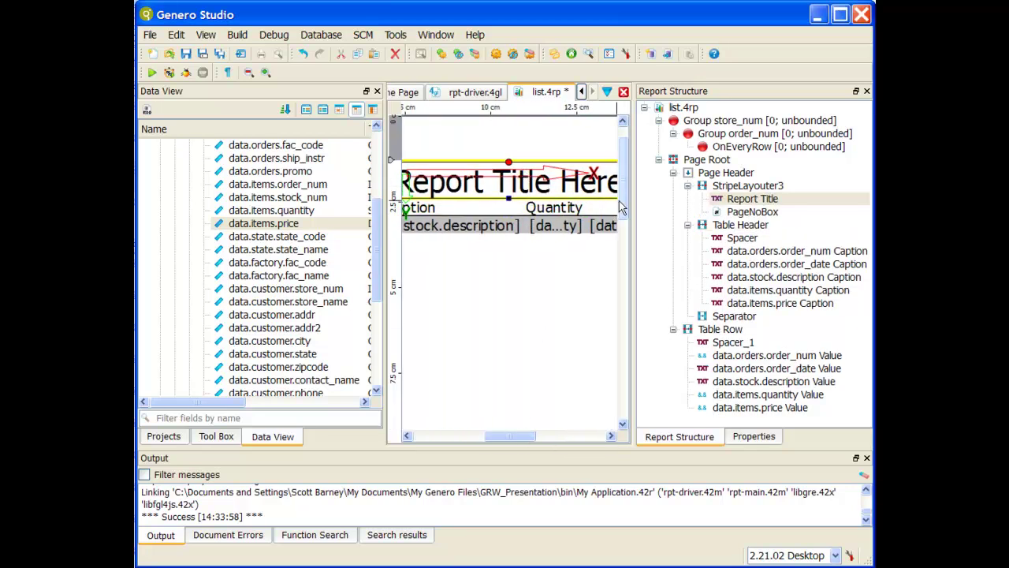
pyautogui.click(761, 438)
pyautogui.scroll(-5, 777, 337)
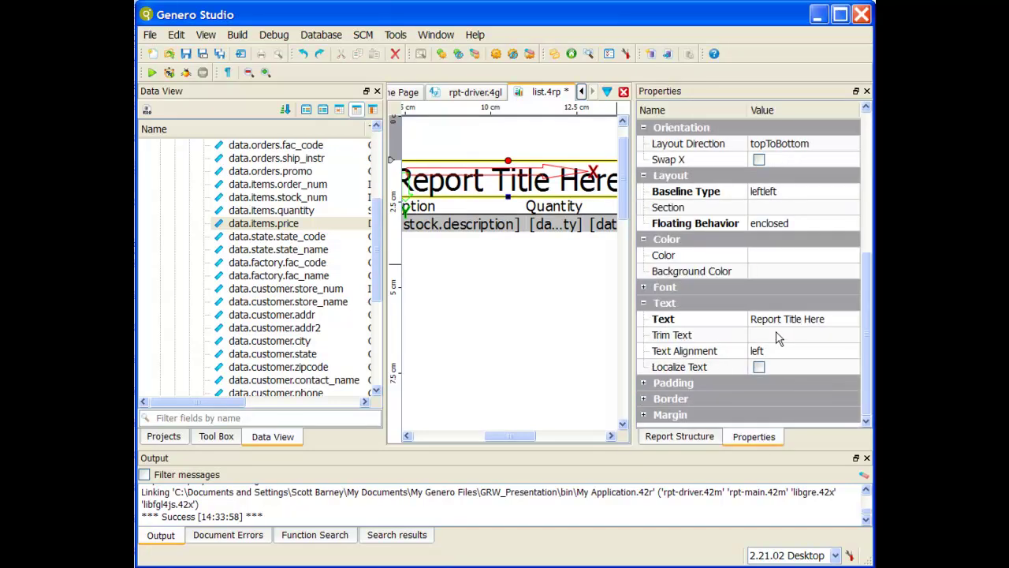
pyautogui.click(777, 320)
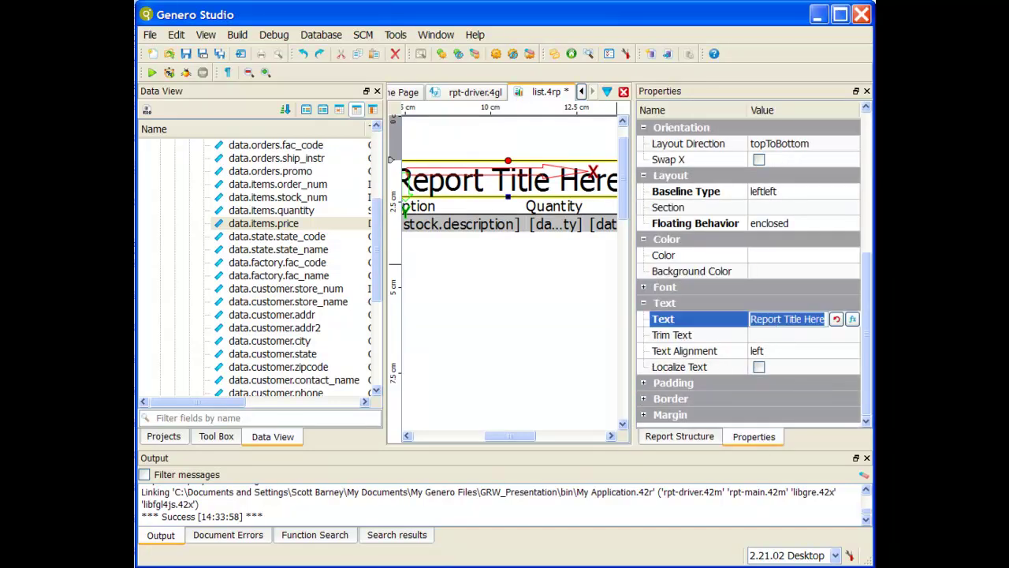
pyautogui.write('Order')
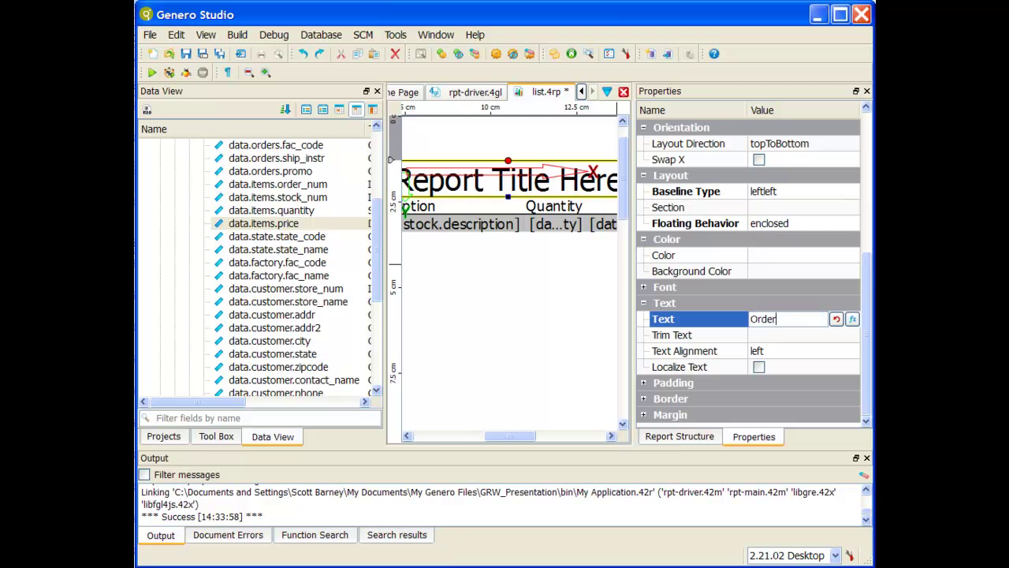
pyautogui.write(' List Report')
pyautogui.press('Return')
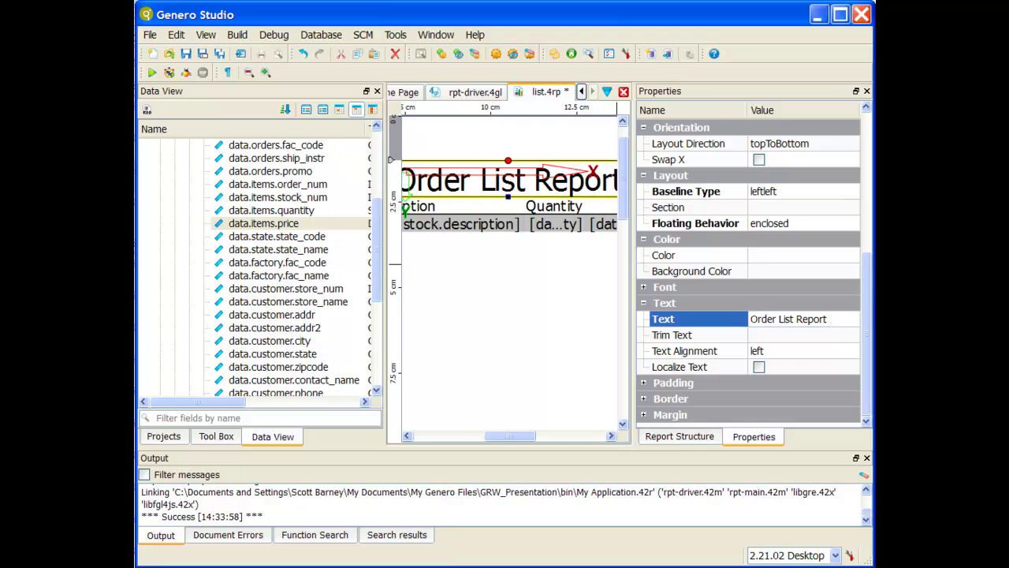
pyautogui.click(187, 54)
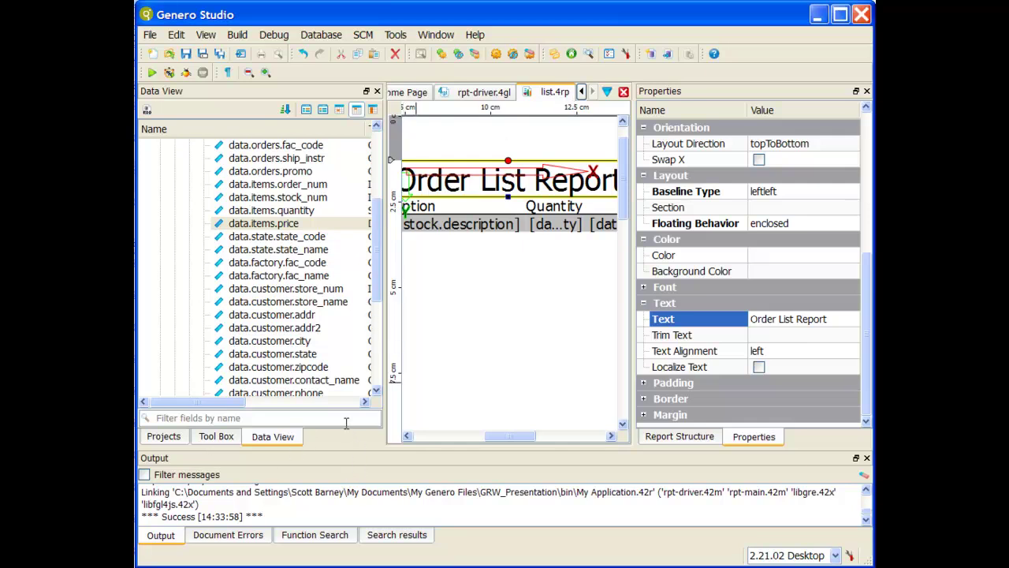
# In rpt-main.4gl, replace 'reportname' with 'list' on line 7 and save the file.
pyautogui.click(175, 442)
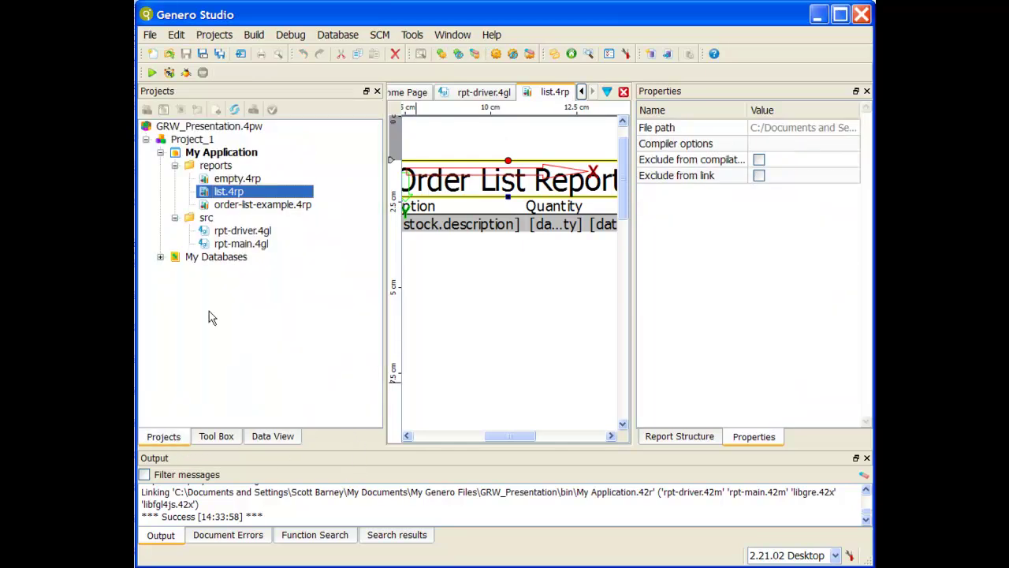
pyautogui.doubleClick(240, 244)
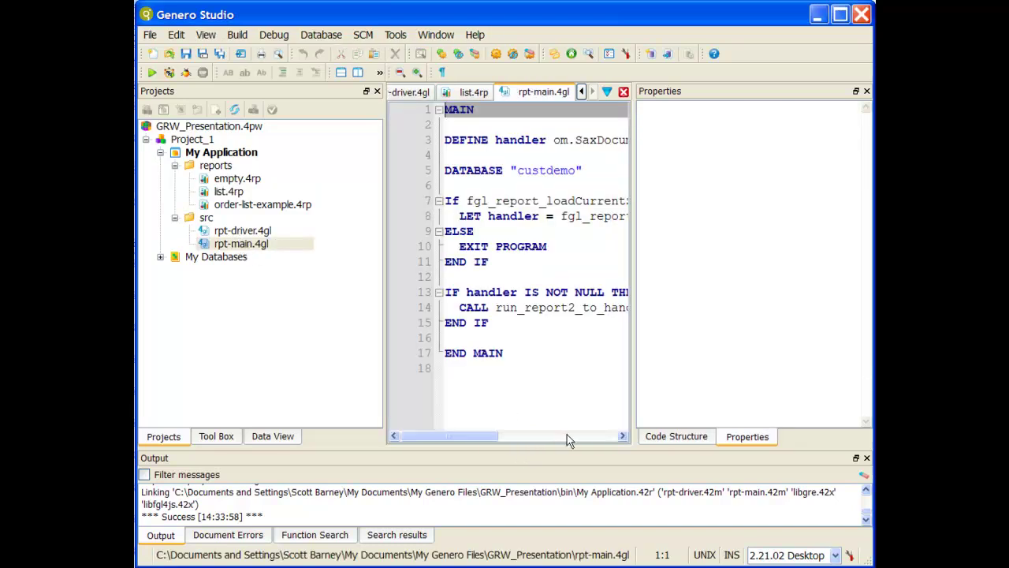
pyautogui.click(569, 437)
pyautogui.doubleClick(545, 202)
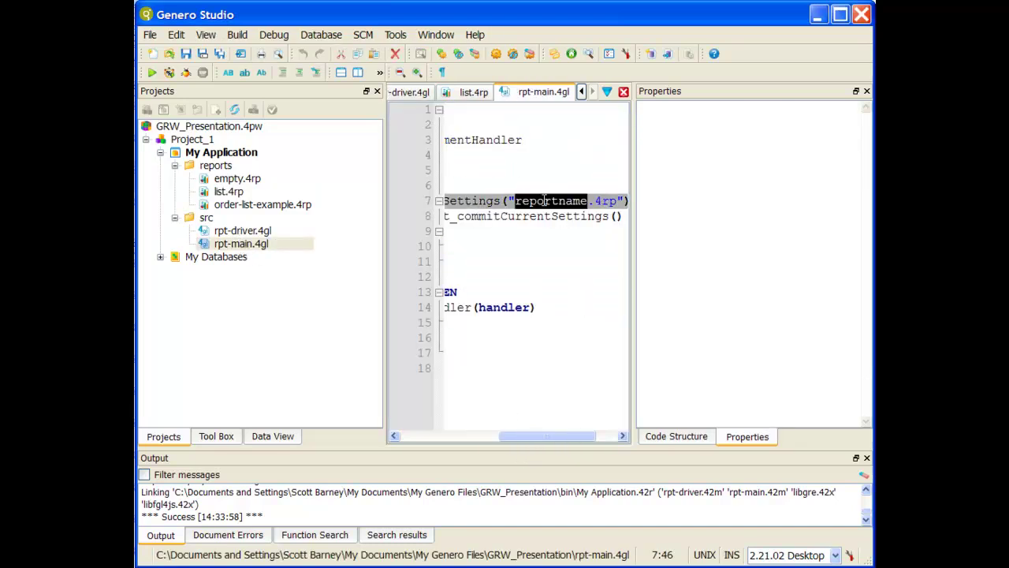
pyautogui.write('list')
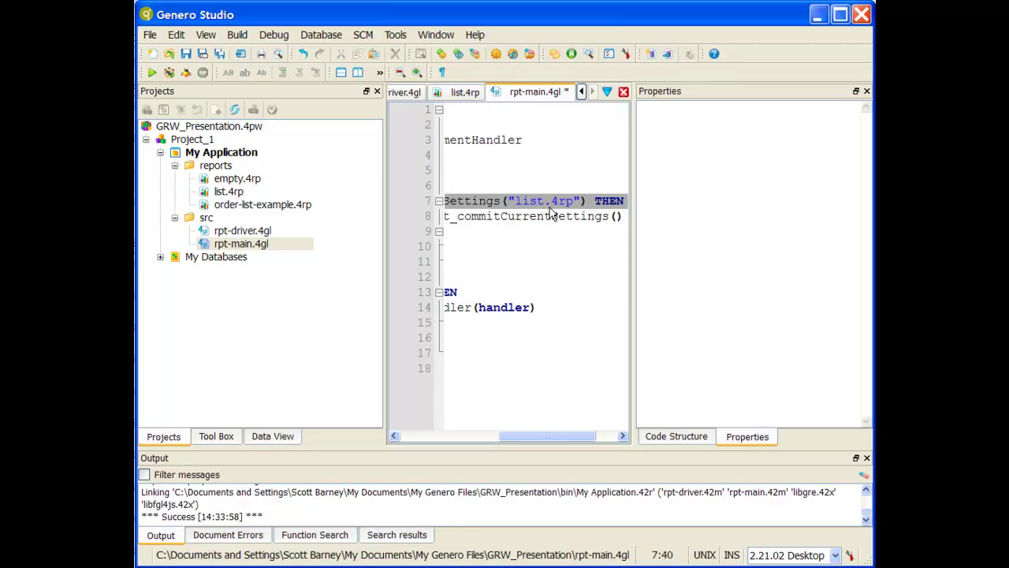
pyautogui.click(186, 55)
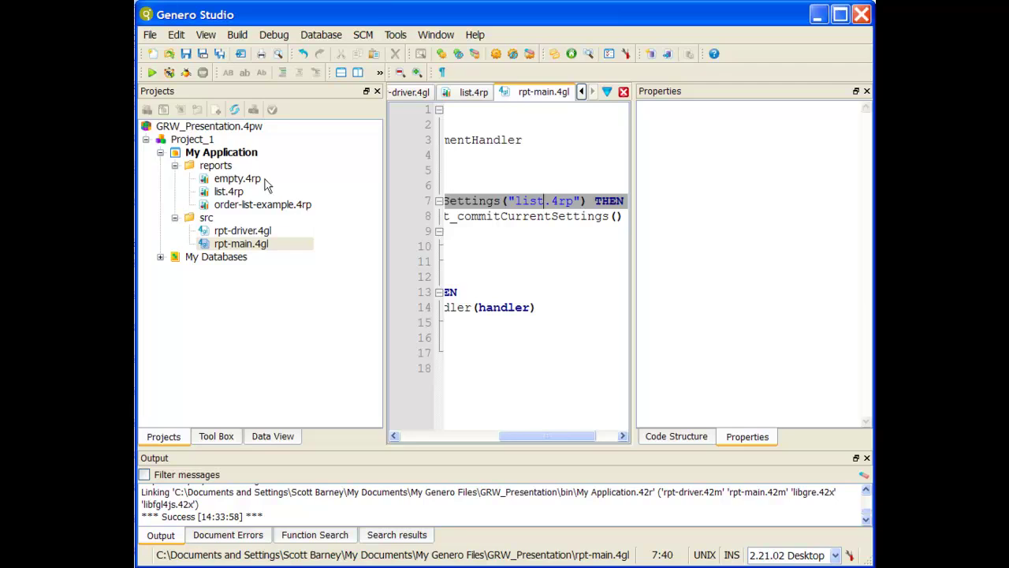
# Rebuild the My Application project from its context menu.
pyautogui.rightClick(244, 155)
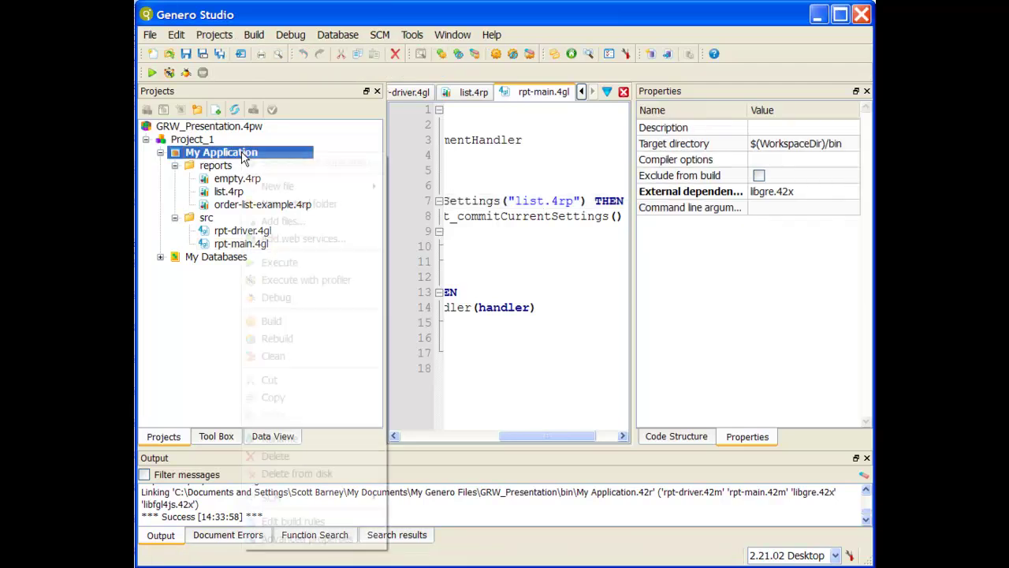
pyautogui.click(298, 339)
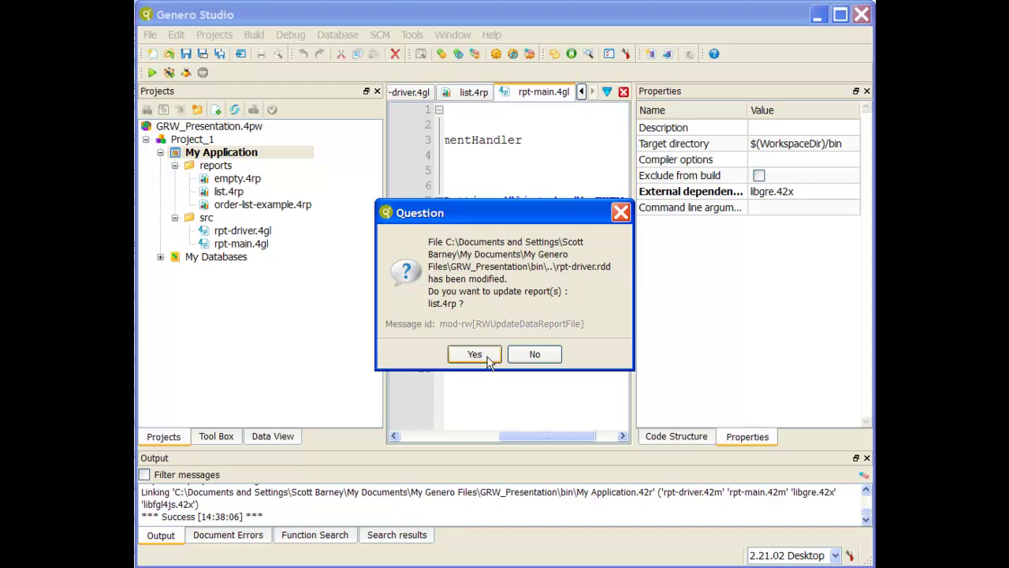
# Accept updating list.4rp, run the application to view the one-row report, then close the viewer.
pyautogui.click(488, 359)
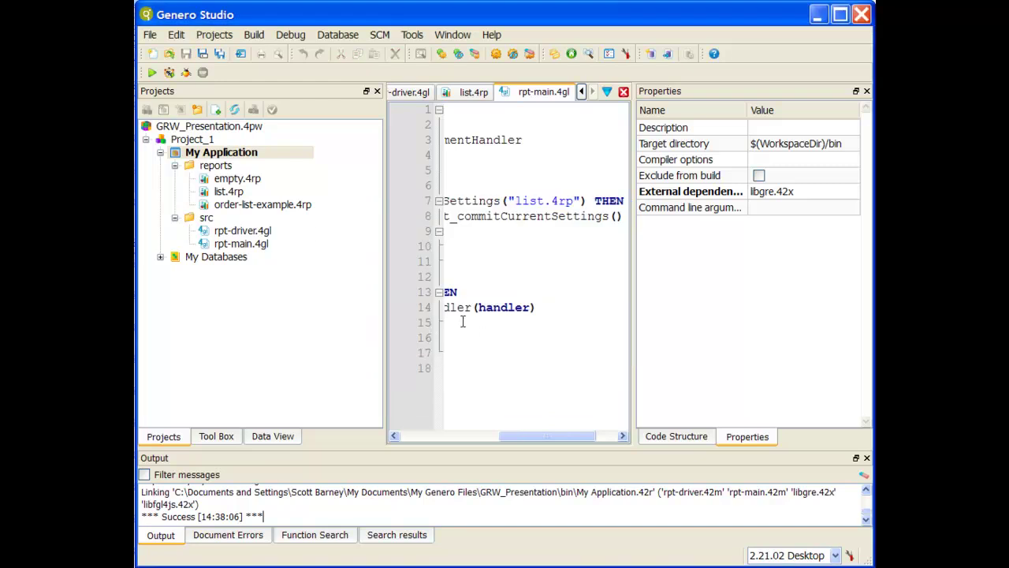
pyautogui.click(153, 73)
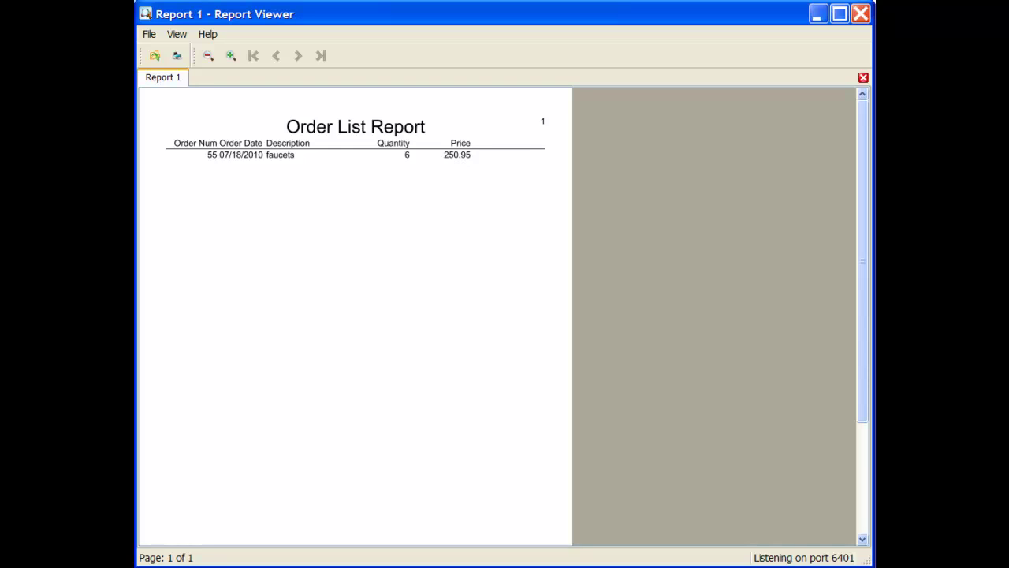
pyautogui.hotkey('alt', 'F4')
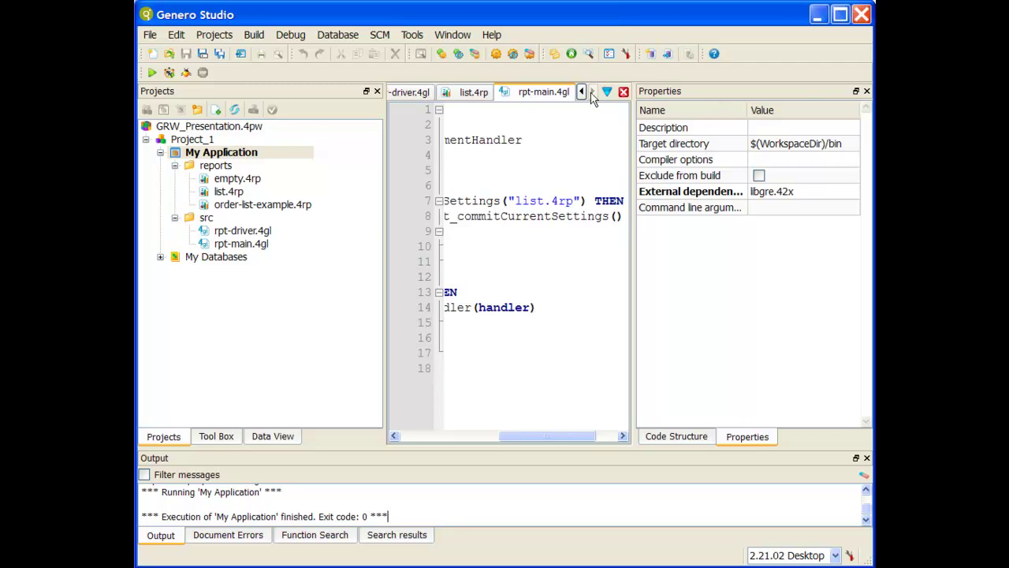
# Collapse Page Header and Table Row in the structure tree and move Group store_num under Page Root.
pyautogui.click(495, 93)
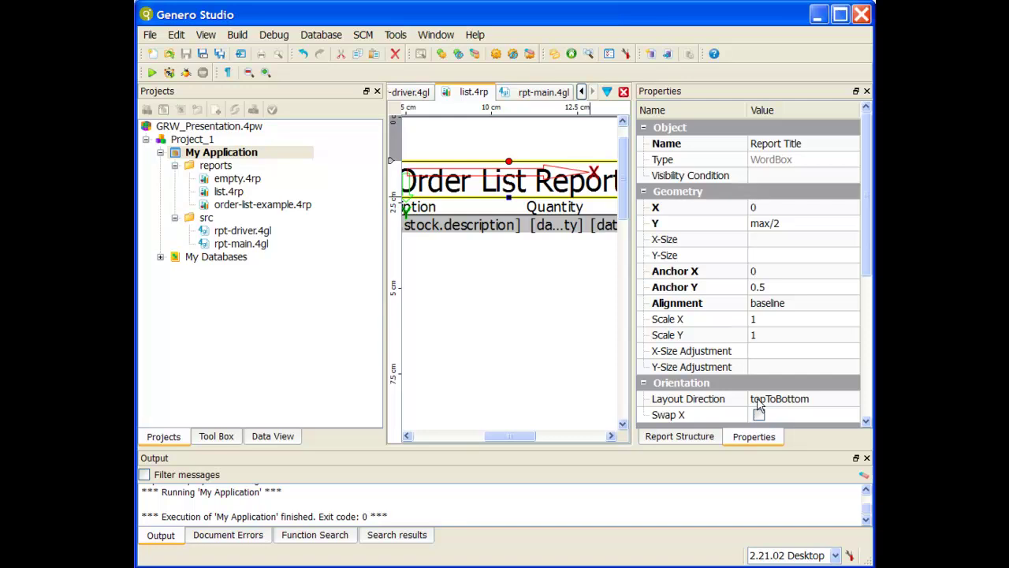
pyautogui.click(680, 437)
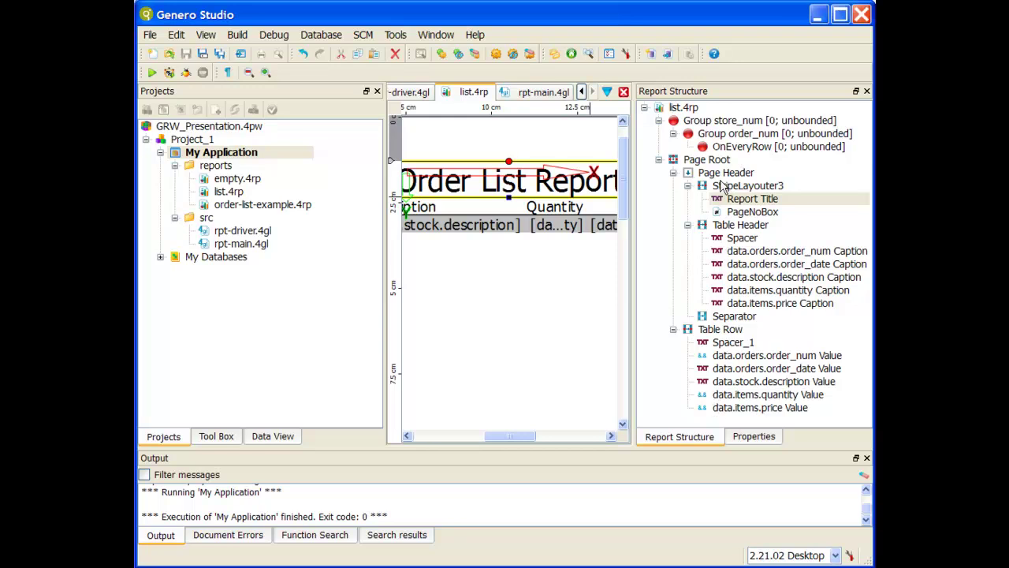
pyautogui.click(698, 122)
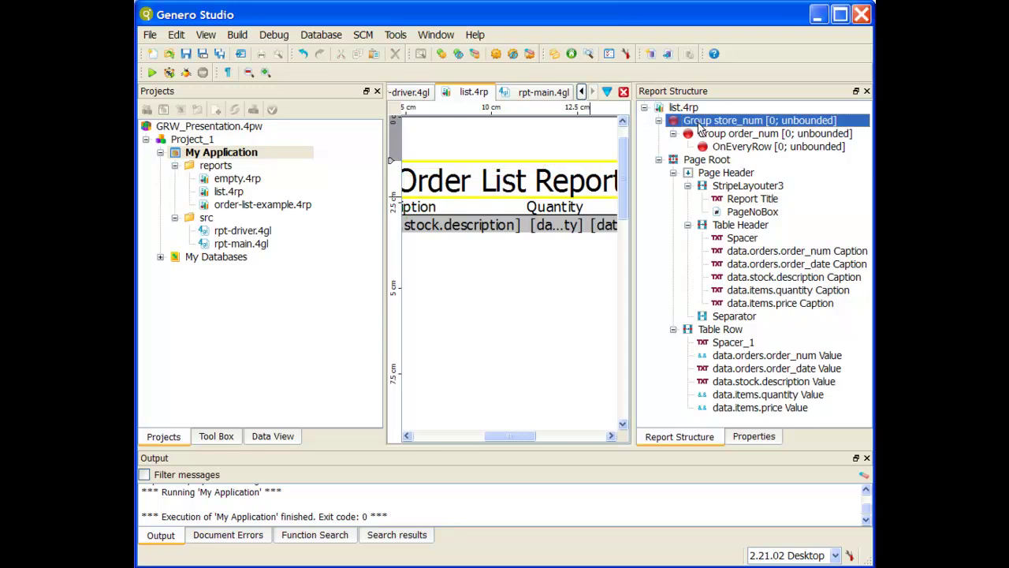
pyautogui.click(673, 173)
pyautogui.click(673, 186)
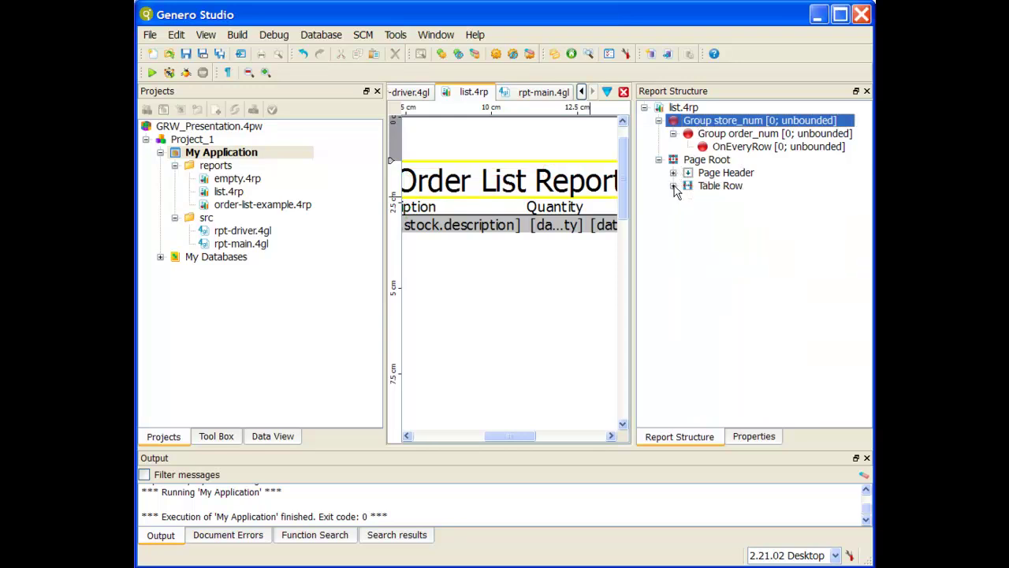
pyautogui.moveTo(712, 126); pyautogui.dragTo(702, 160)
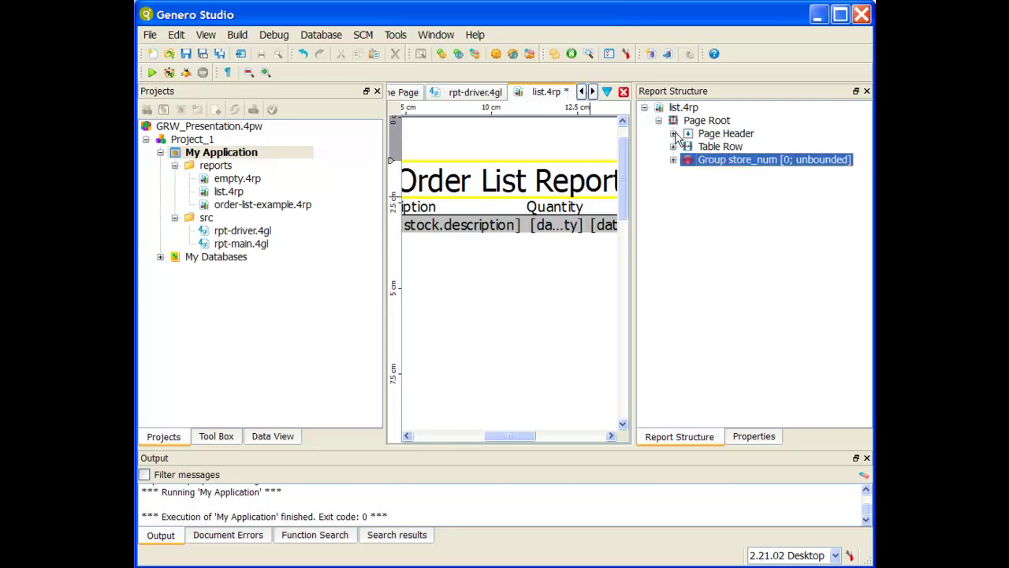
# Expand the store_num and order_num groups and move Table Row into OnEveryRow.
pyautogui.click(719, 134)
pyautogui.click(674, 146)
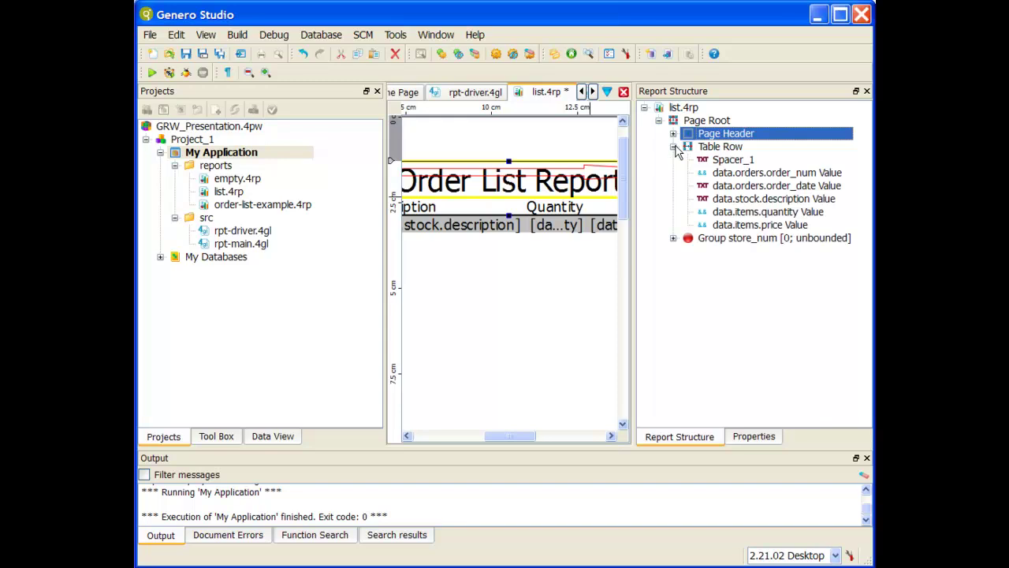
pyautogui.click(675, 238)
pyautogui.click(687, 251)
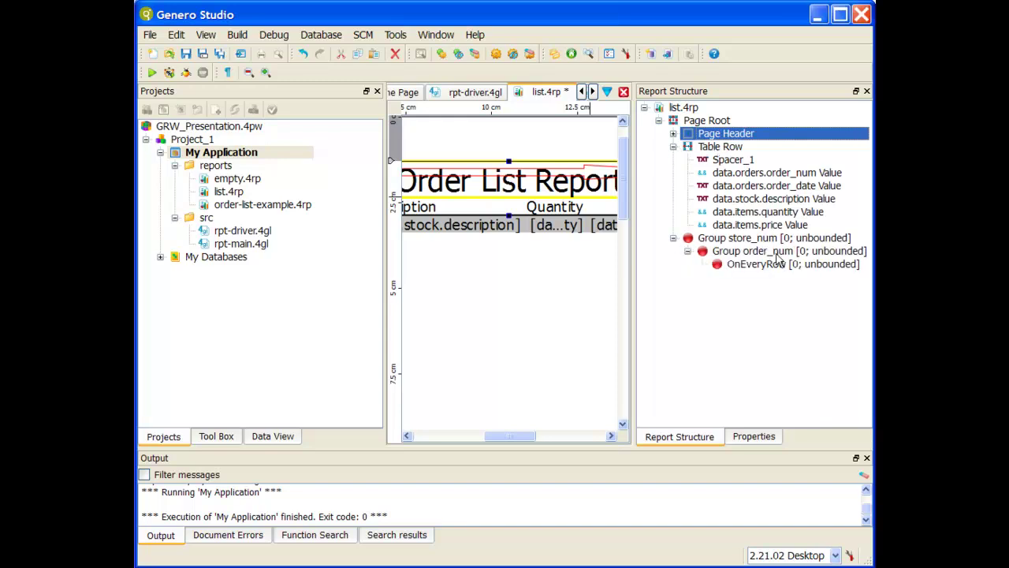
pyautogui.moveTo(720, 146); pyautogui.dragTo(778, 265)
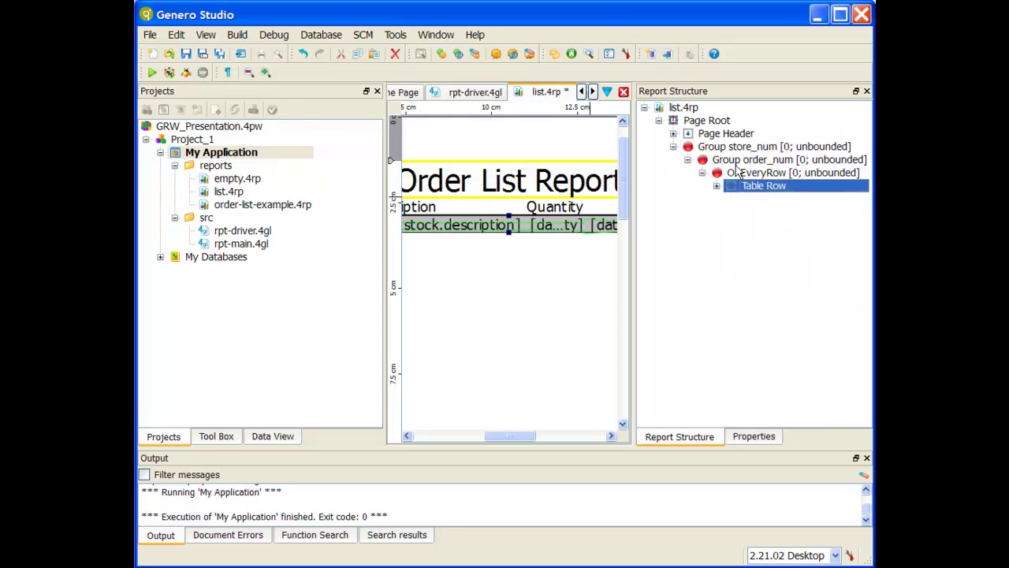
# Save list.4rp, rerun it, and page through the three-page Order List Report to page 2.
pyautogui.click(185, 55)
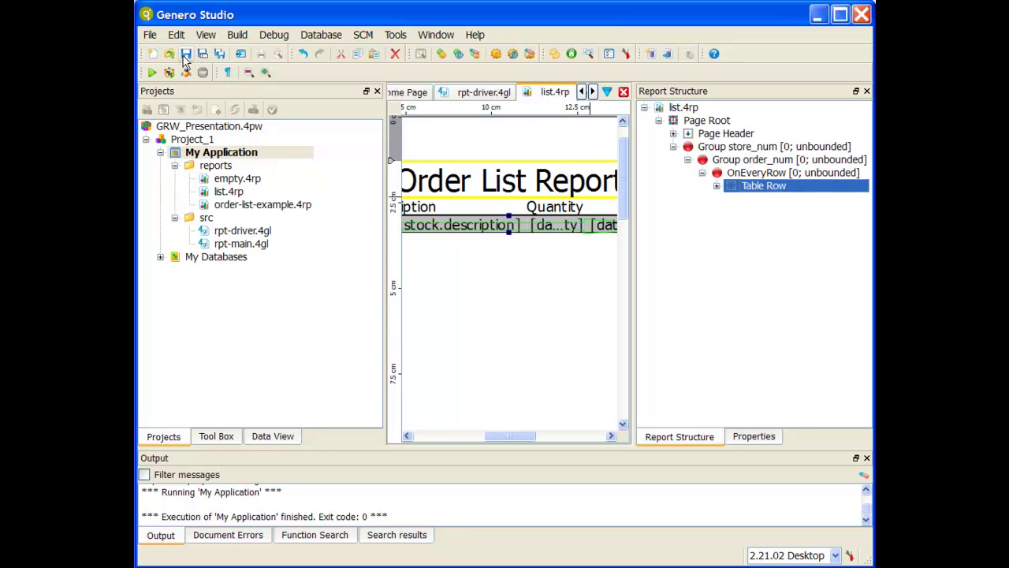
pyautogui.click(152, 73)
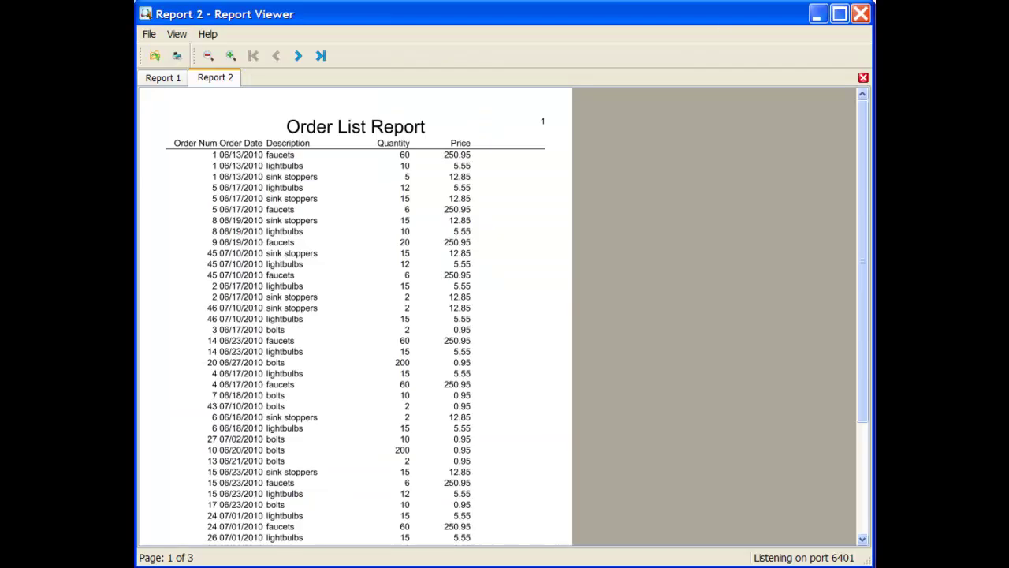
pyautogui.scroll(-4, 652, 218)
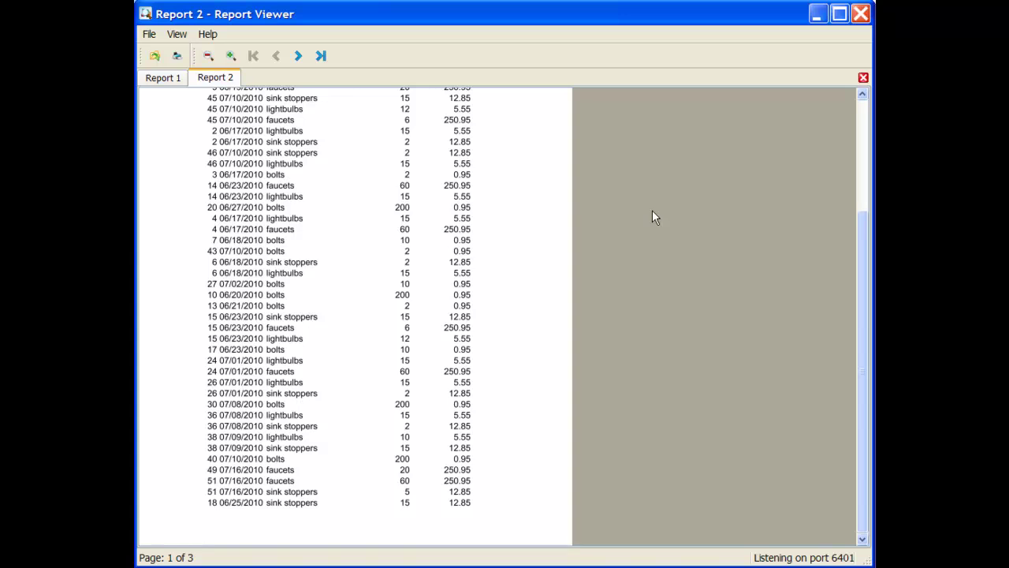
pyautogui.scroll(4, 652, 218)
pyautogui.scroll(-2, 652, 217)
pyautogui.scroll(-2, 651, 211)
pyautogui.click(299, 57)
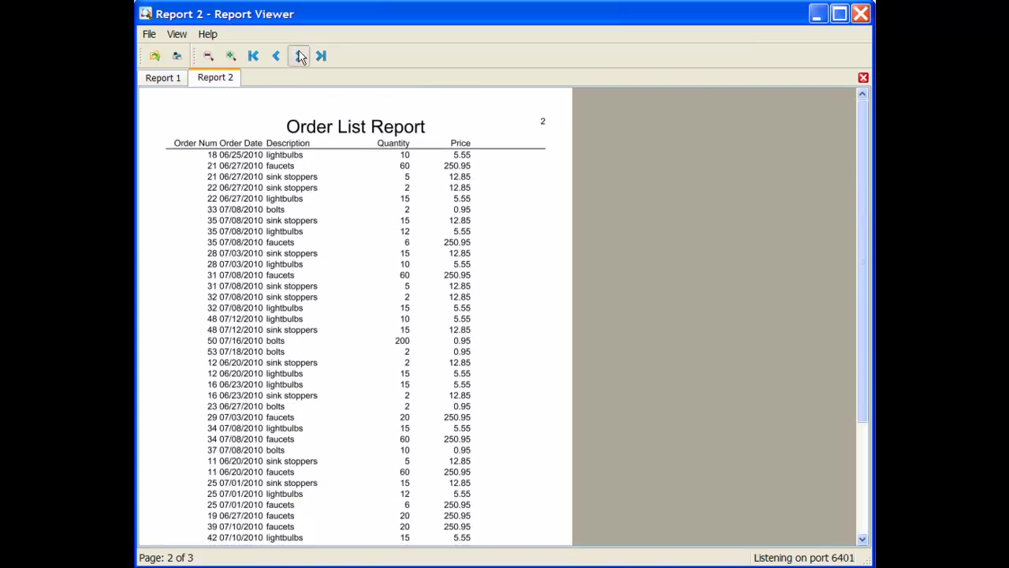
pyautogui.scroll(-5, 300, 56)
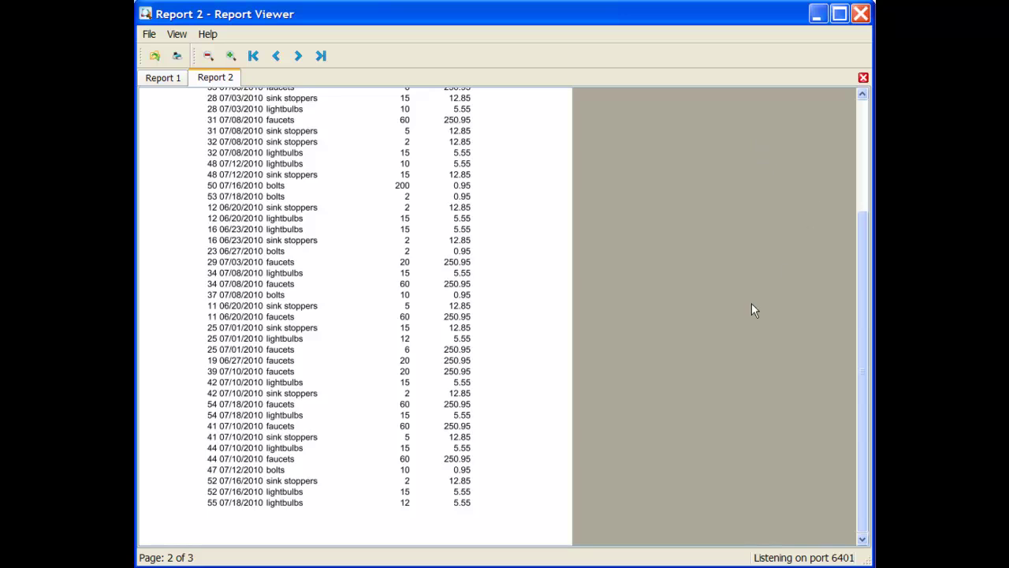
pyautogui.scroll(5, 644, 346)
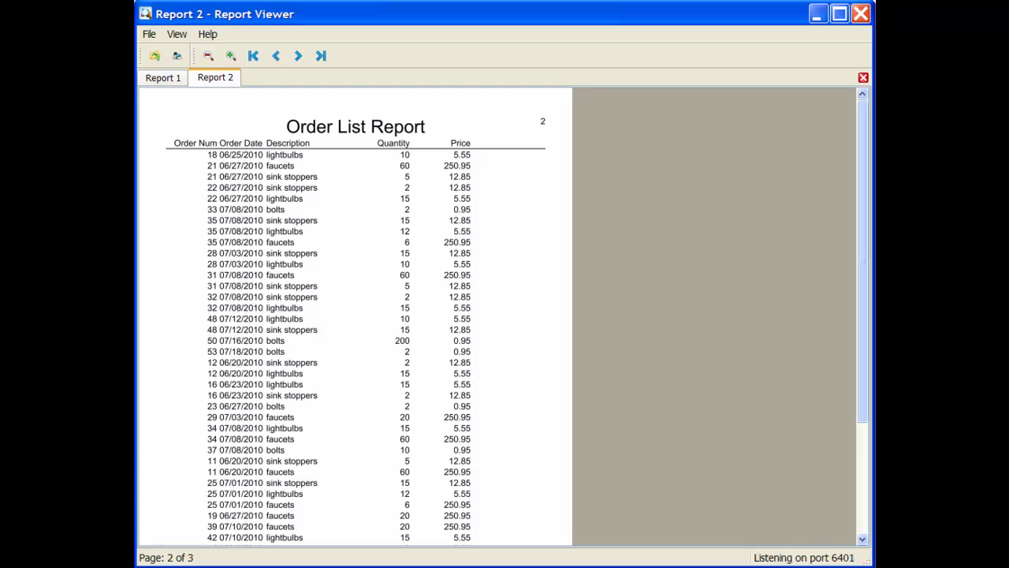
# Close the report viewer and drop the item_total field as a value at the end of Table Row.
pyautogui.hotkey('alt', 'F4')
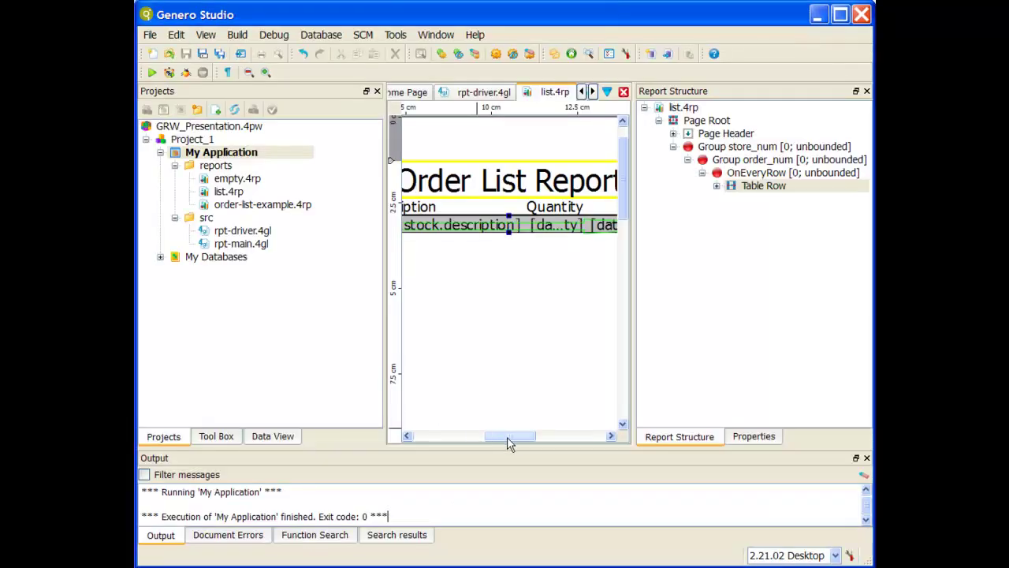
pyautogui.moveTo(506, 440); pyautogui.dragTo(564, 442)
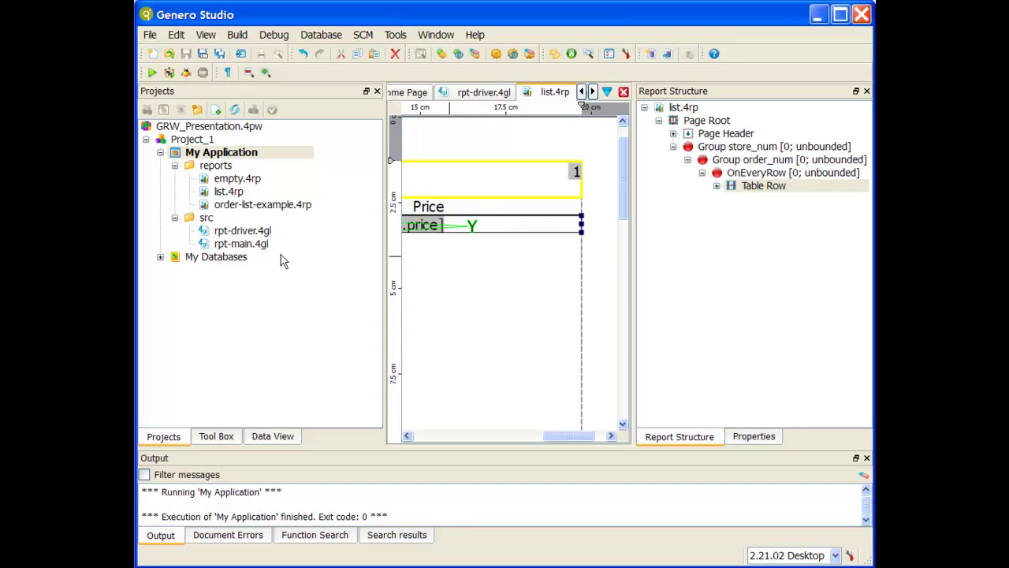
pyautogui.click(277, 438)
pyautogui.scroll(-5, 331, 310)
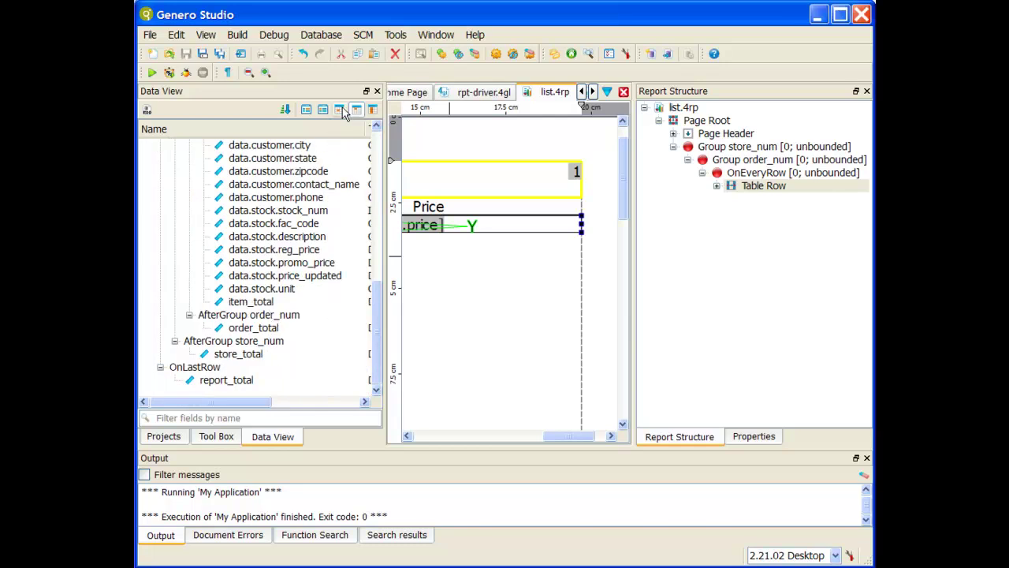
pyautogui.click(259, 304)
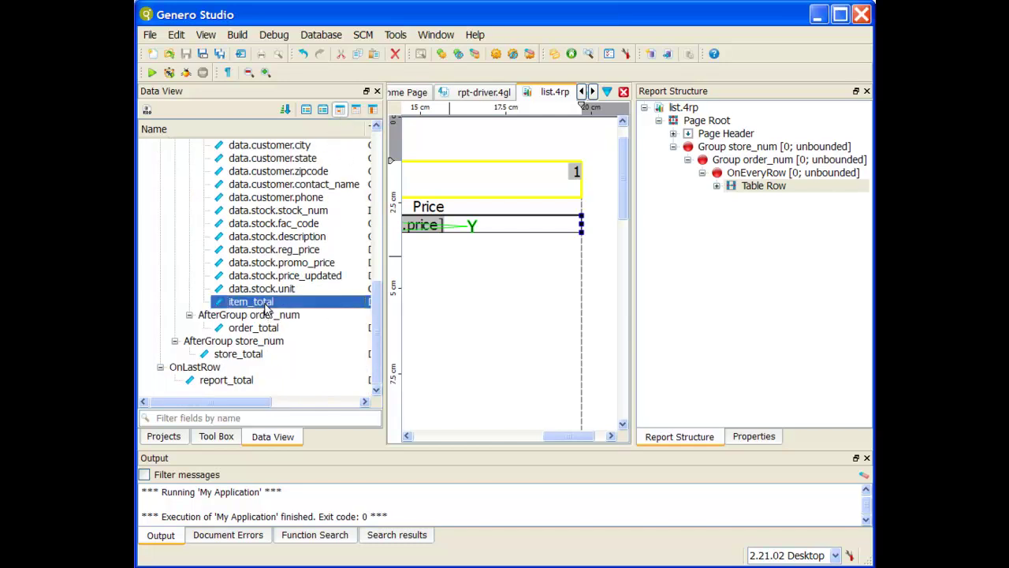
pyautogui.moveTo(259, 307); pyautogui.dragTo(568, 226)
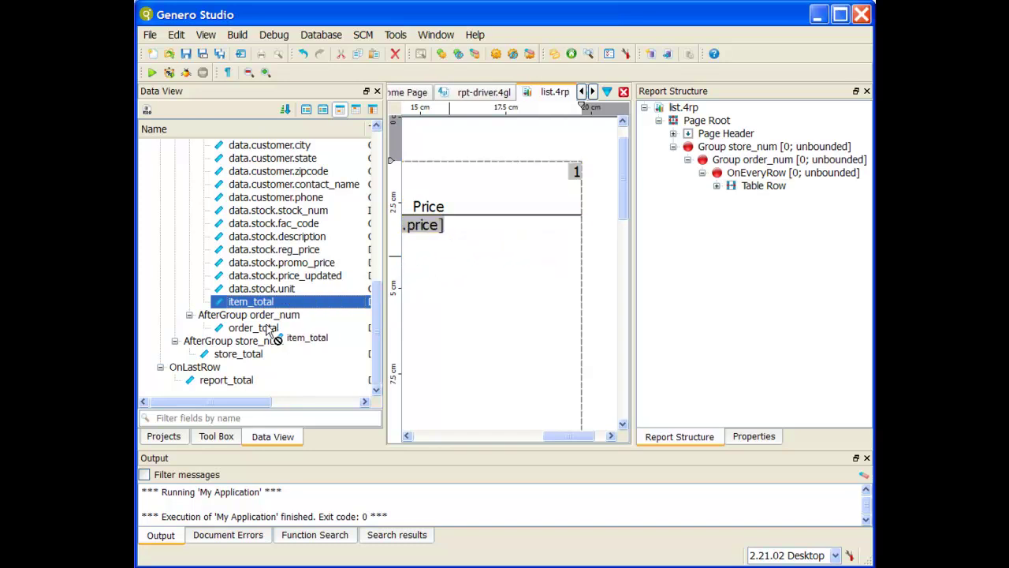
pyautogui.moveTo(268, 331); pyautogui.dragTo(580, 227)
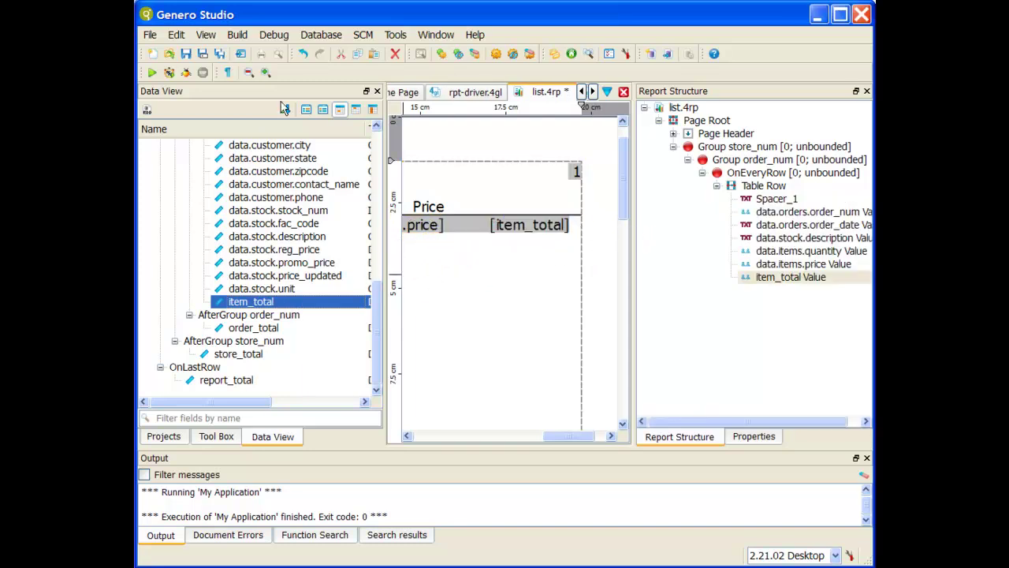
# Add an 'Item Total' column title for item_total to the Table Header.
pyautogui.click(355, 109)
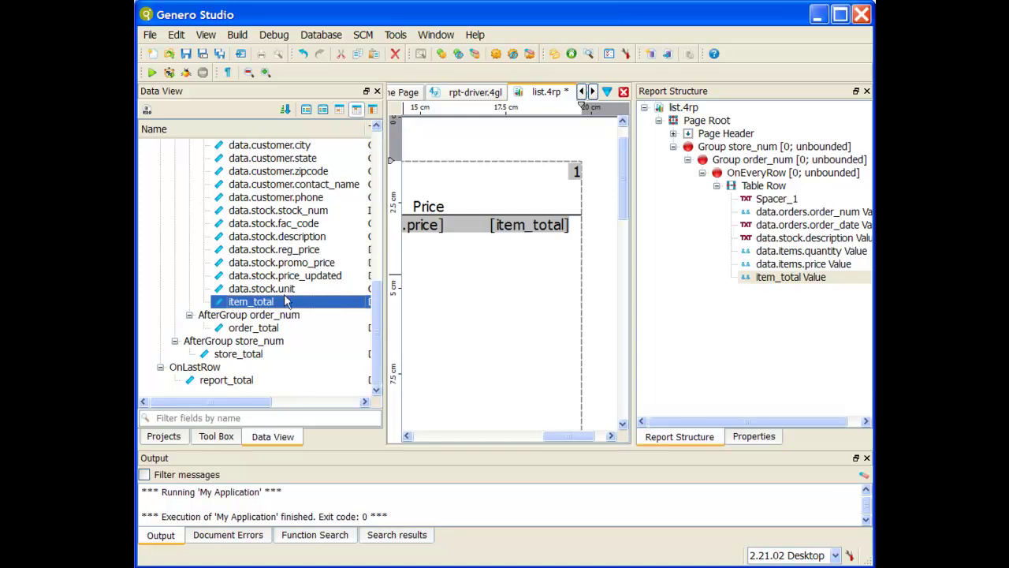
pyautogui.moveTo(266, 310); pyautogui.dragTo(577, 228)
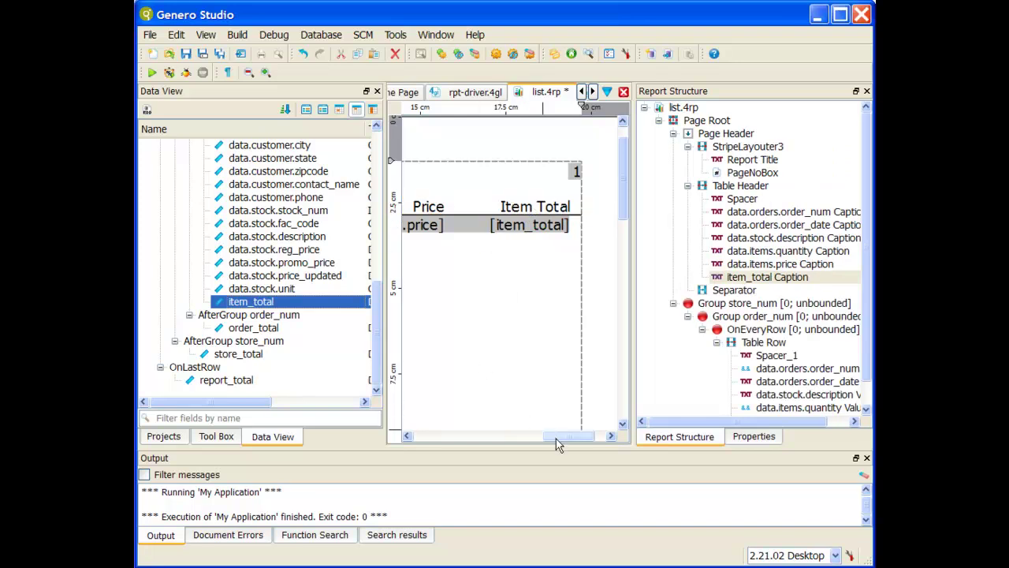
pyautogui.moveTo(555, 438)
pyautogui.mouseDown()
pyautogui.moveTo(422, 421)
pyautogui.moveTo(423, 411)
pyautogui.moveTo(556, 424)
pyautogui.mouseUp()
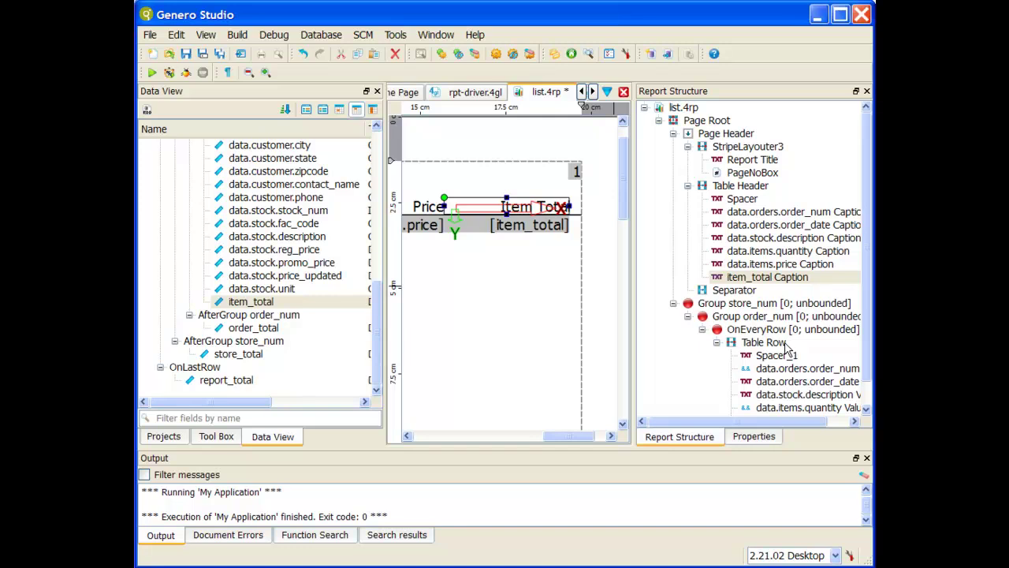
# Drag a Stripe (Mini Page) into Group order_num and rename it 'Order Total Stripe'.
pyautogui.click(759, 316)
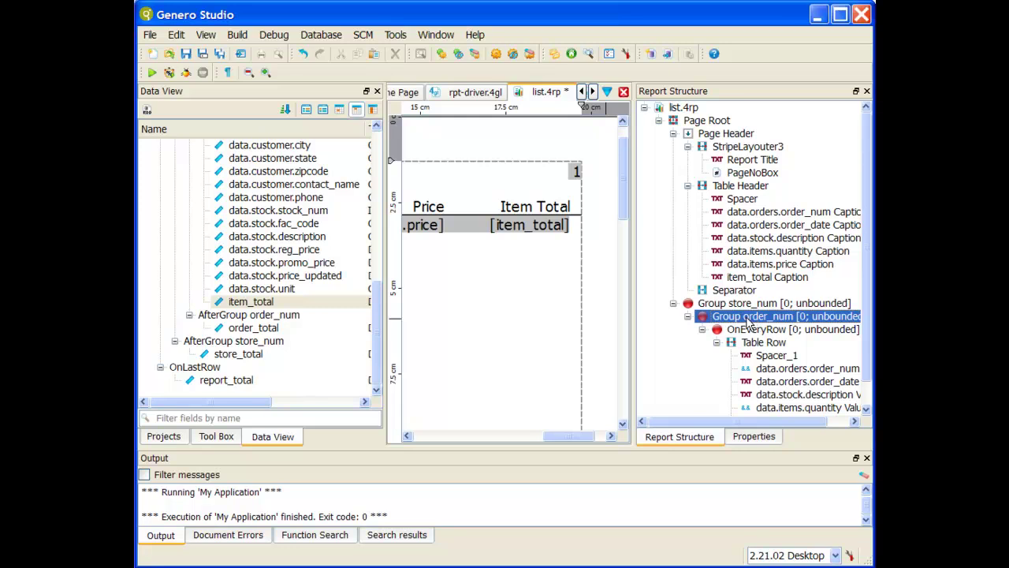
pyautogui.click(228, 438)
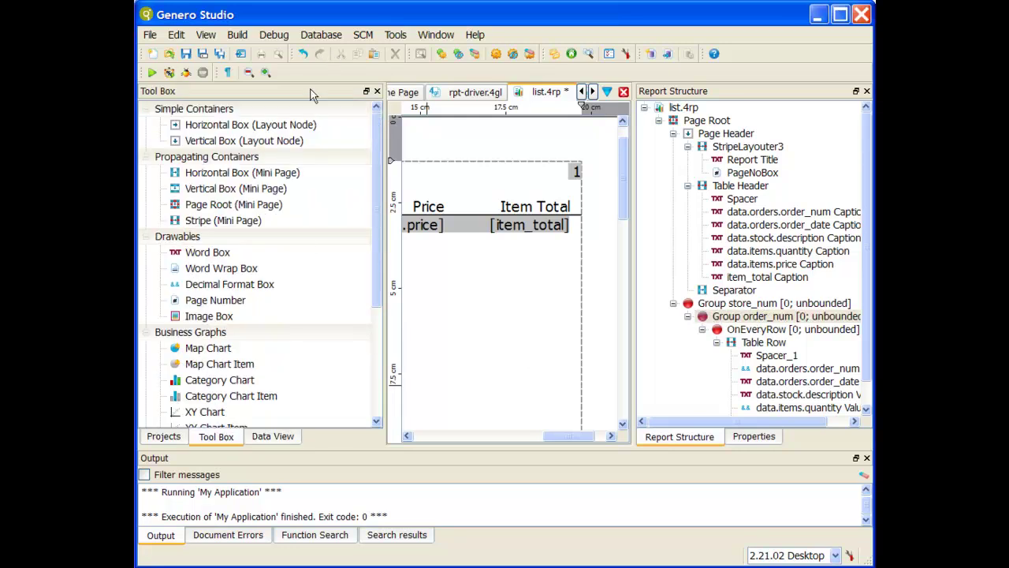
pyautogui.click(201, 221)
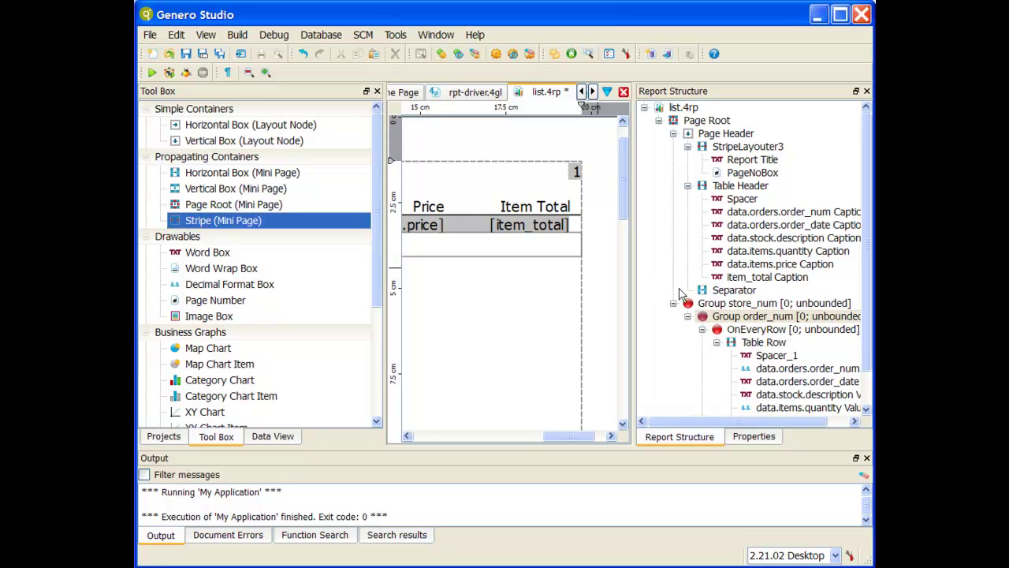
pyautogui.moveTo(871, 352); pyautogui.dragTo(766, 410)
pyautogui.rightClick(765, 408)
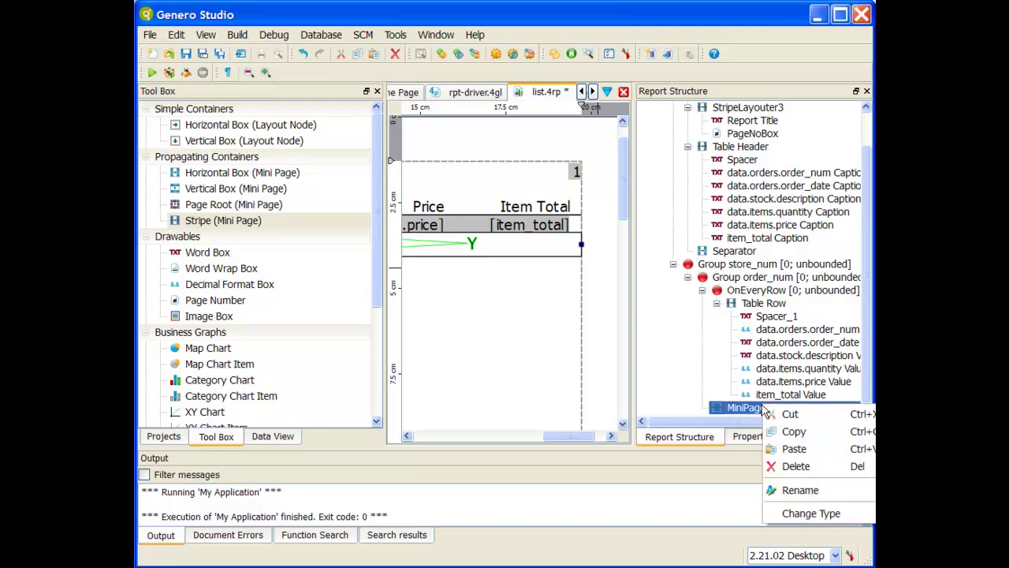
pyautogui.click(801, 490)
pyautogui.write('Orde')
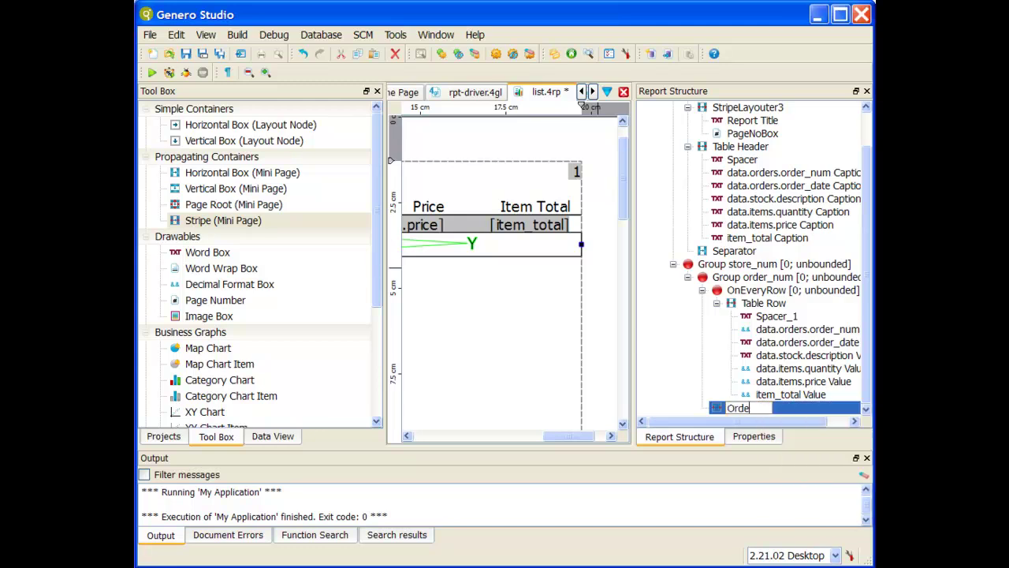
pyautogui.write('r Total Stripe')
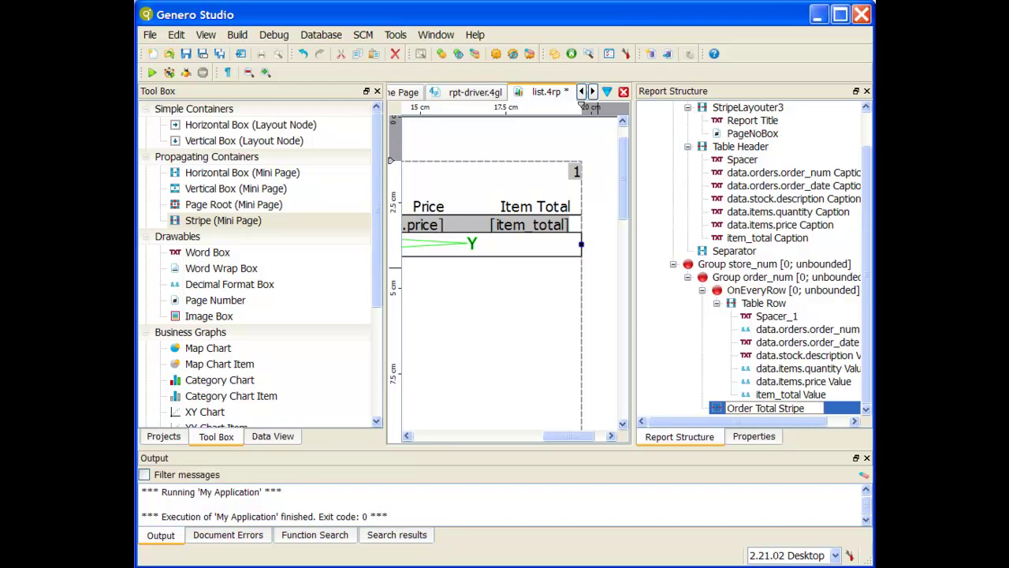
pyautogui.press('Return')
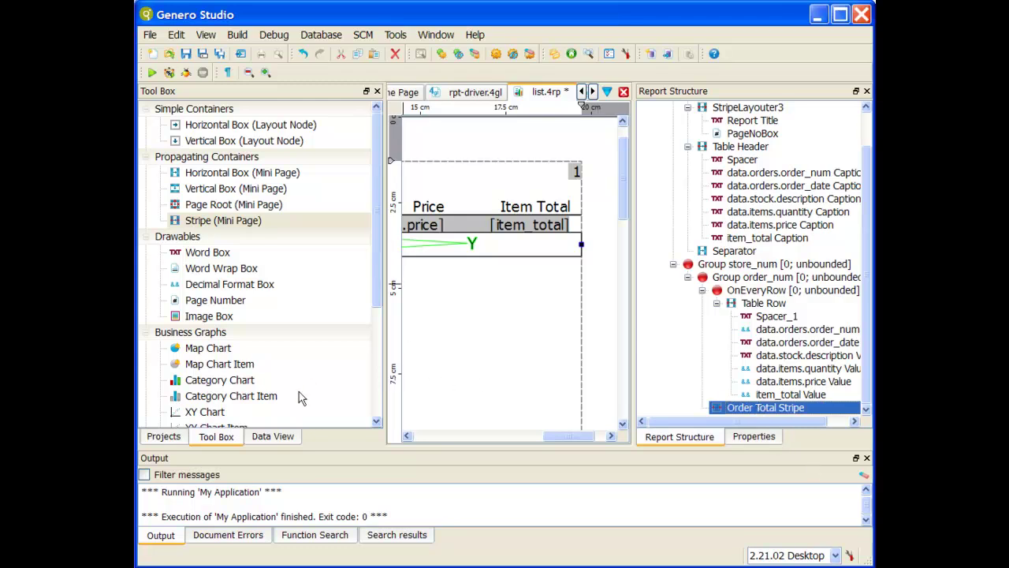
# Drop order_total into Order Total Stripe, then delete the unwanted order_total caption it created.
pyautogui.click(268, 442)
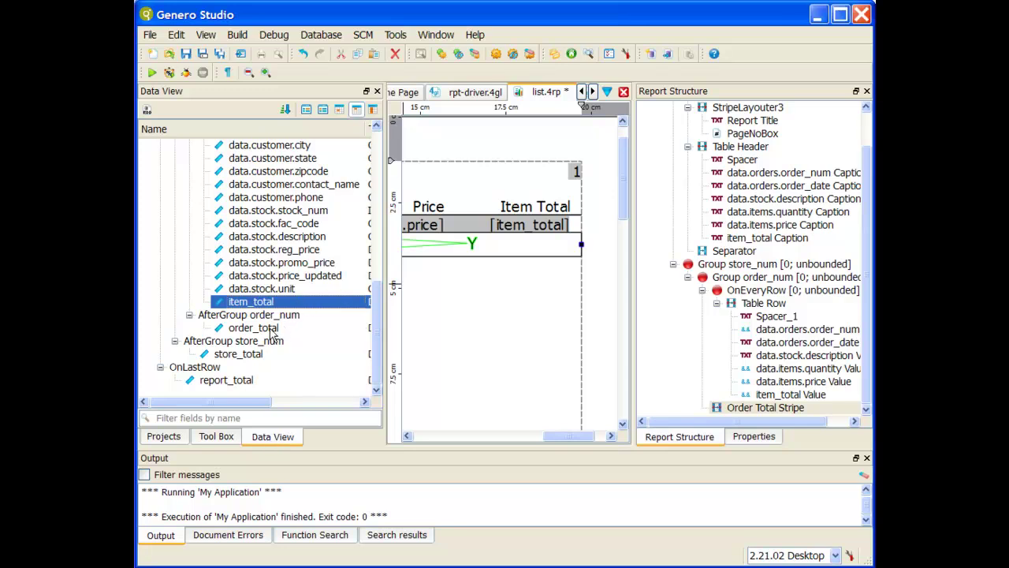
pyautogui.click(769, 407)
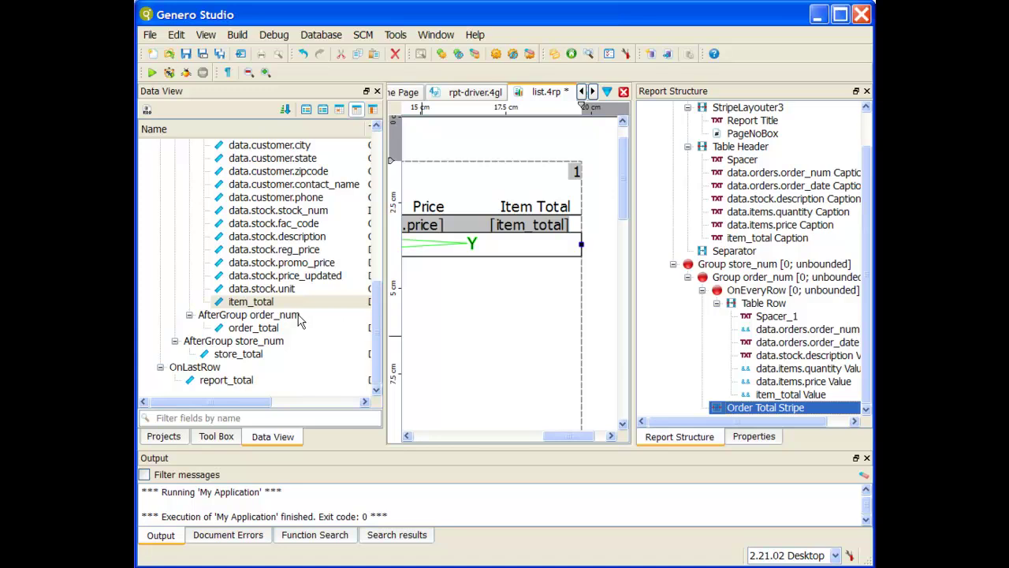
pyautogui.moveTo(270, 334); pyautogui.dragTo(761, 408)
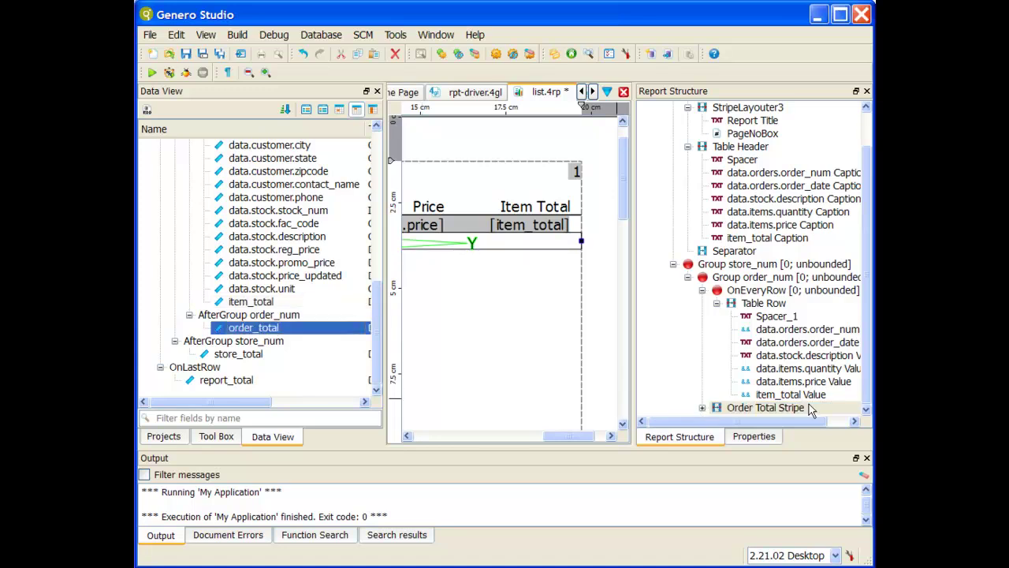
pyautogui.click(851, 407)
pyautogui.click(866, 410)
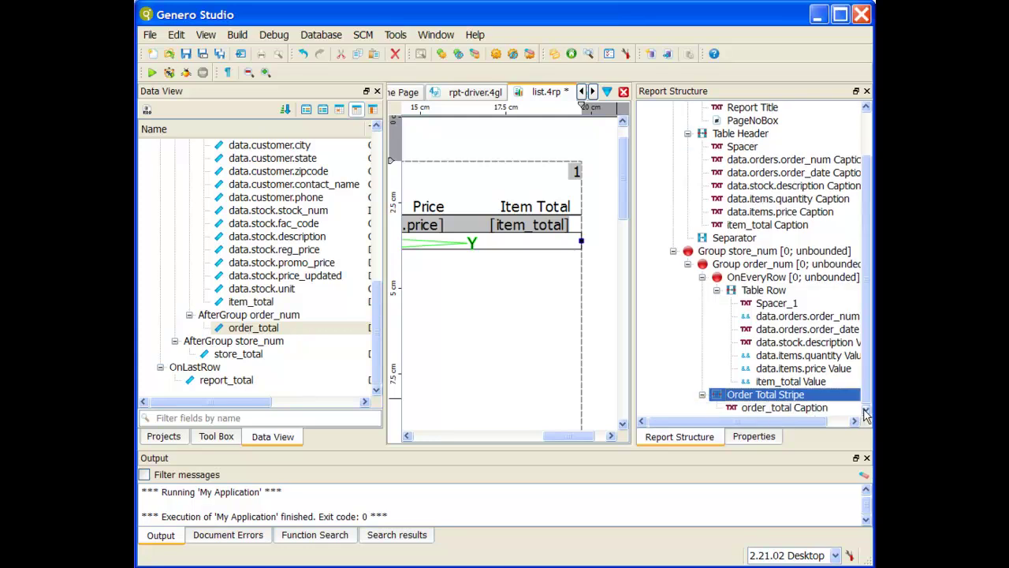
pyautogui.click(800, 408)
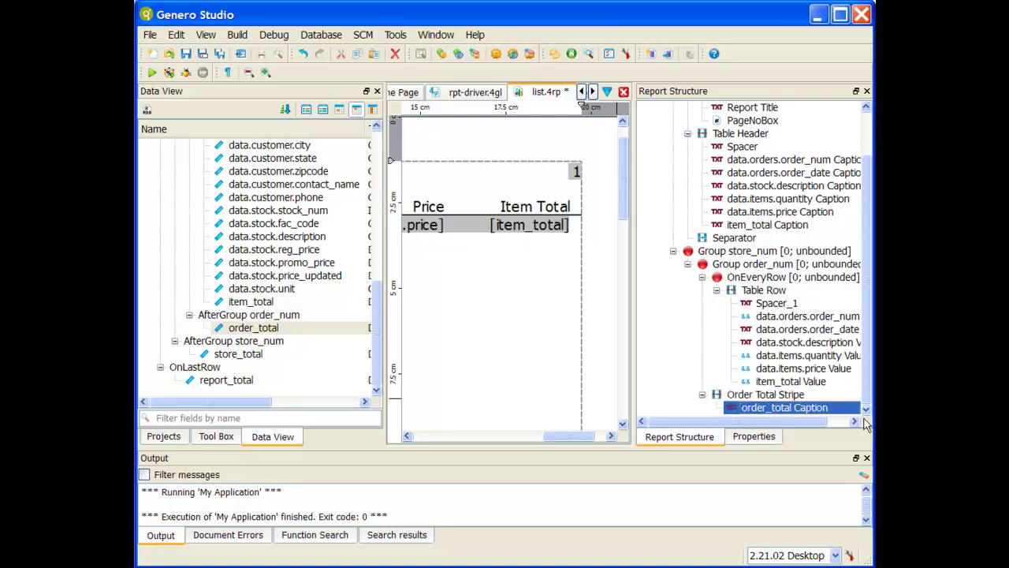
pyautogui.press('Delete')
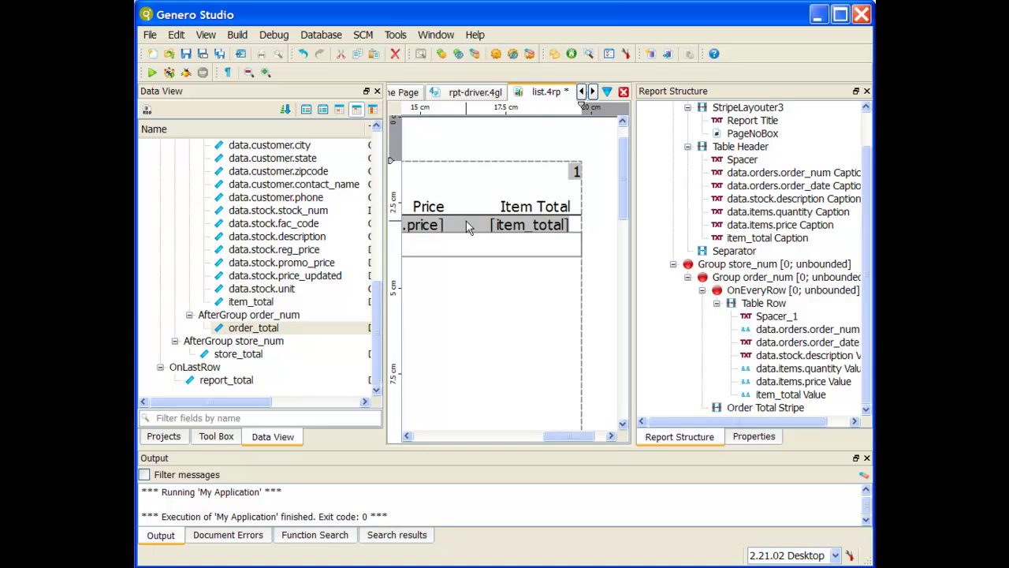
# Switch to field value mode and add the order_total value to Order Total Stripe.
pyautogui.click(306, 112)
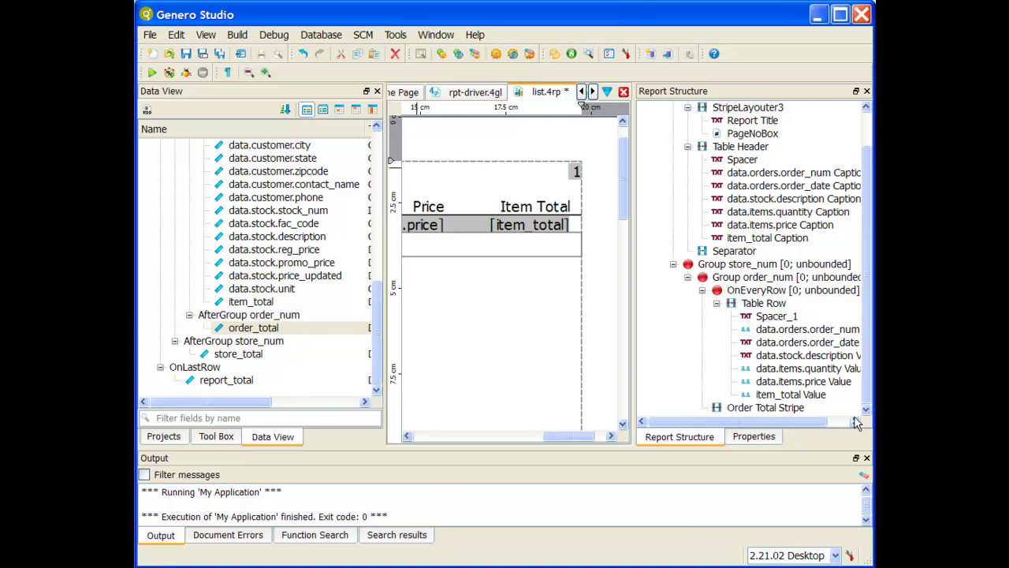
pyautogui.click(777, 408)
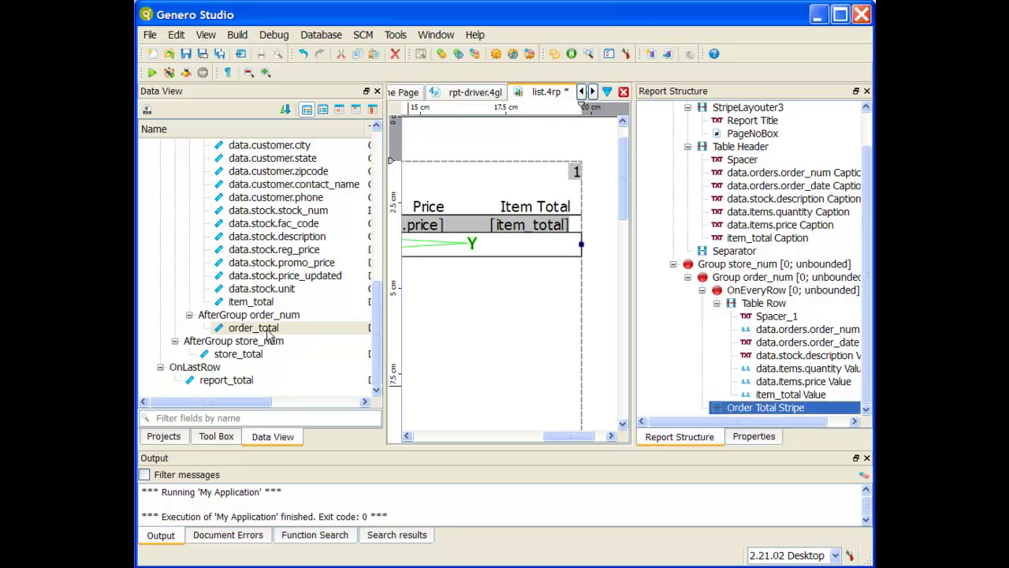
pyautogui.moveTo(266, 334); pyautogui.dragTo(867, 410)
pyautogui.click(817, 407)
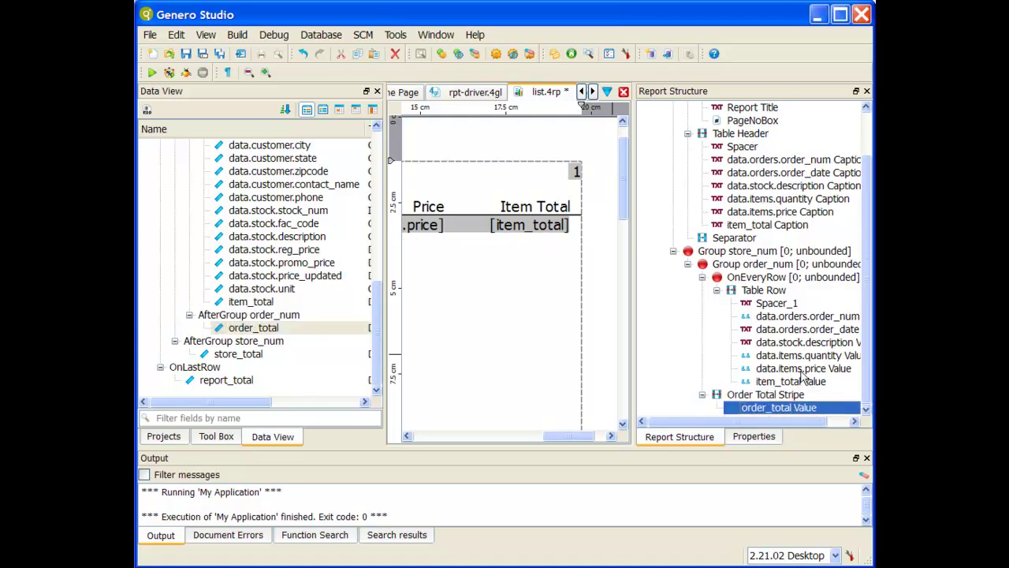
pyautogui.click(755, 252)
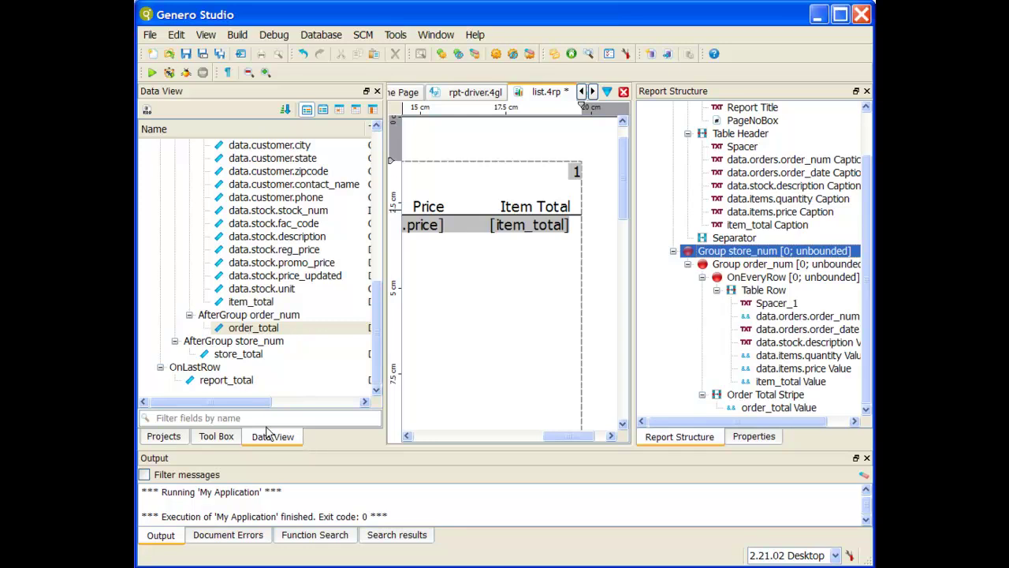
# Add a new Stripe (Mini Page) to the store_num group and name it 'Store Total Stripe'.
pyautogui.click(218, 437)
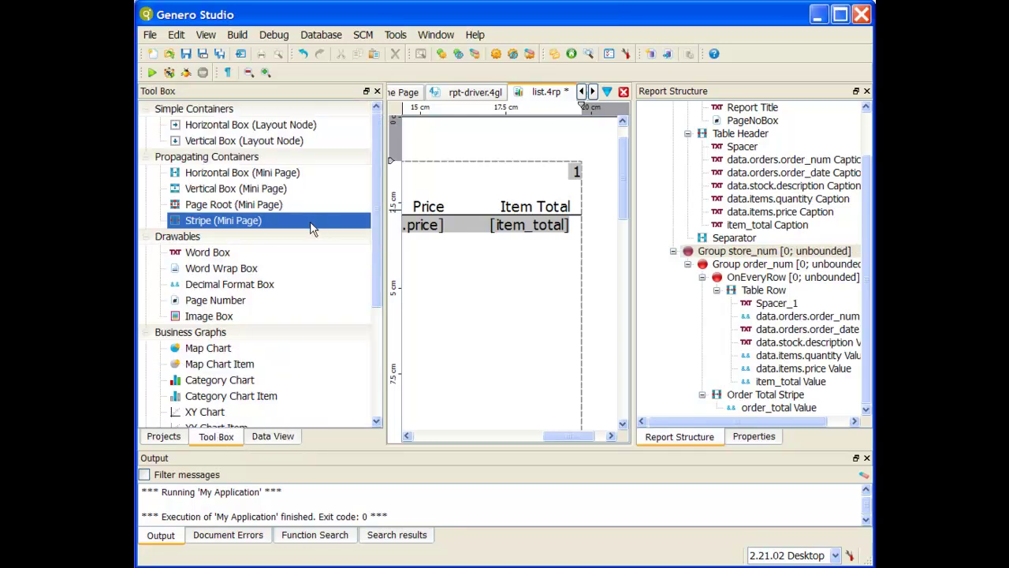
pyautogui.doubleClick(246, 221)
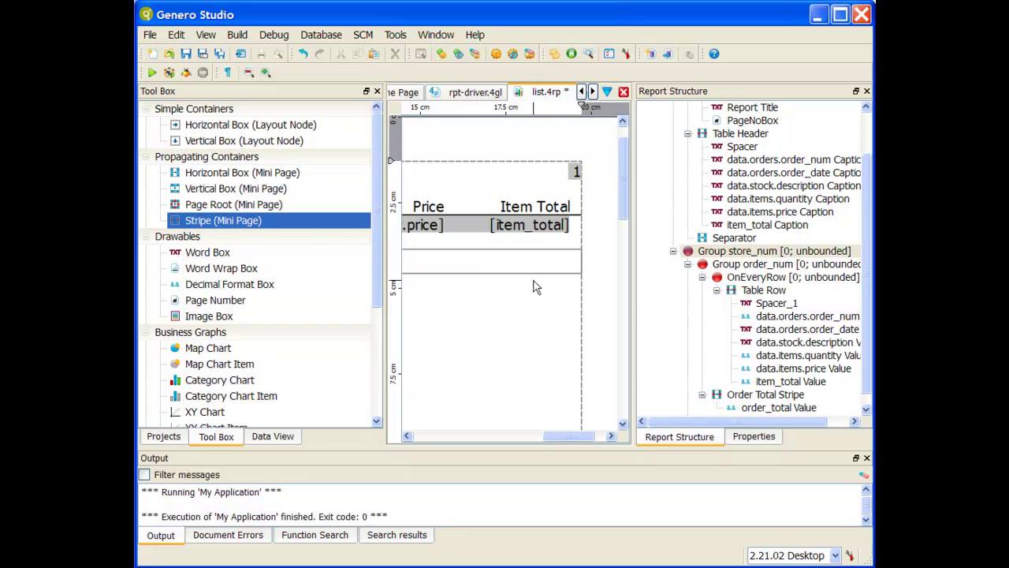
pyautogui.rightClick(719, 406)
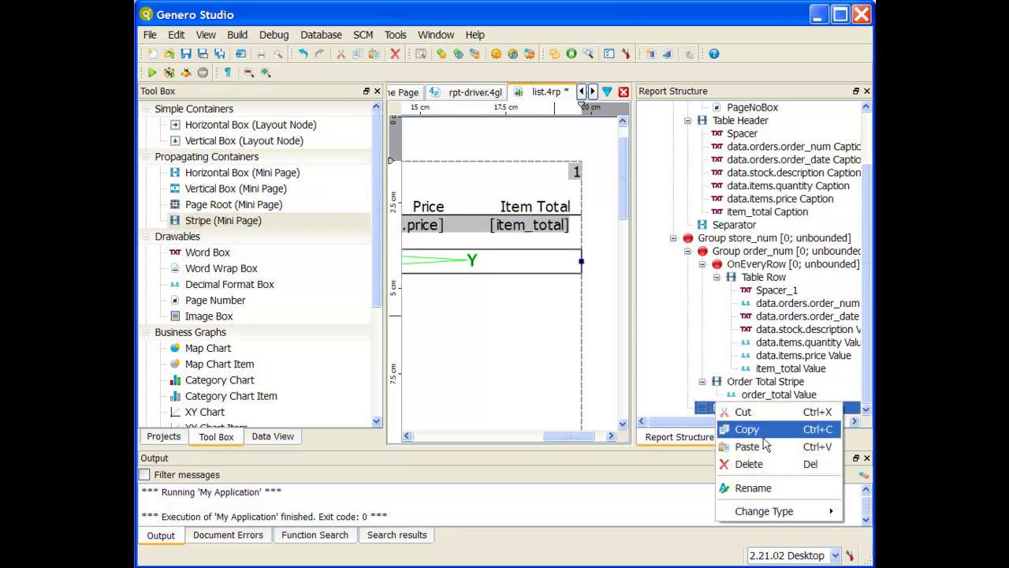
pyautogui.click(773, 487)
pyautogui.write('S')
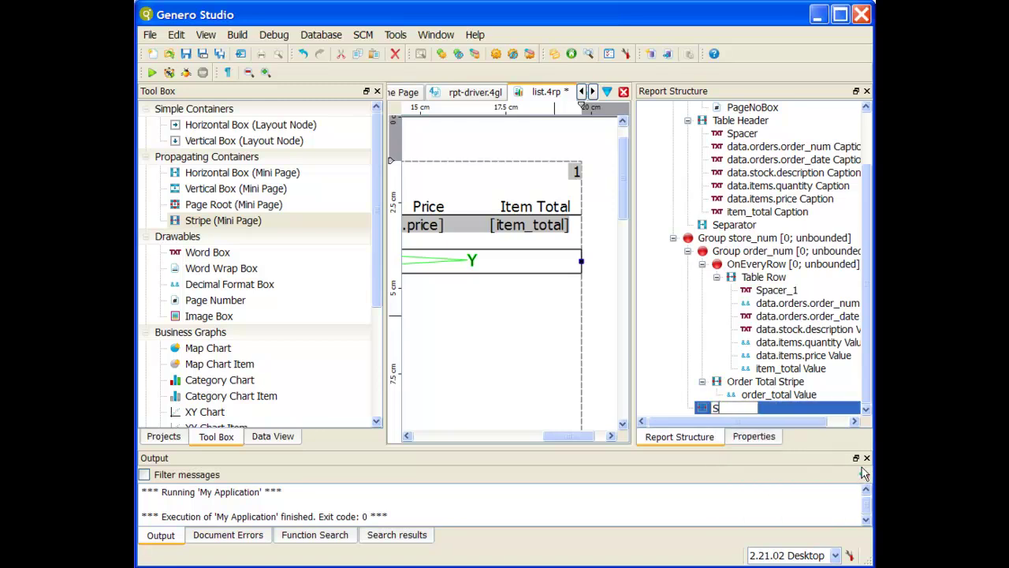
pyautogui.write('tore Total Stripe')
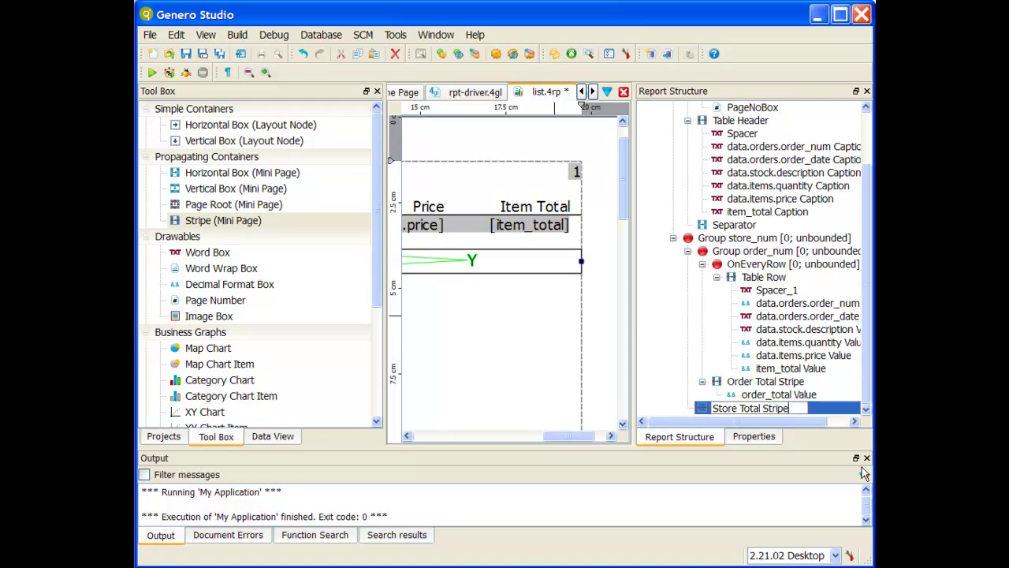
pyautogui.press('Return')
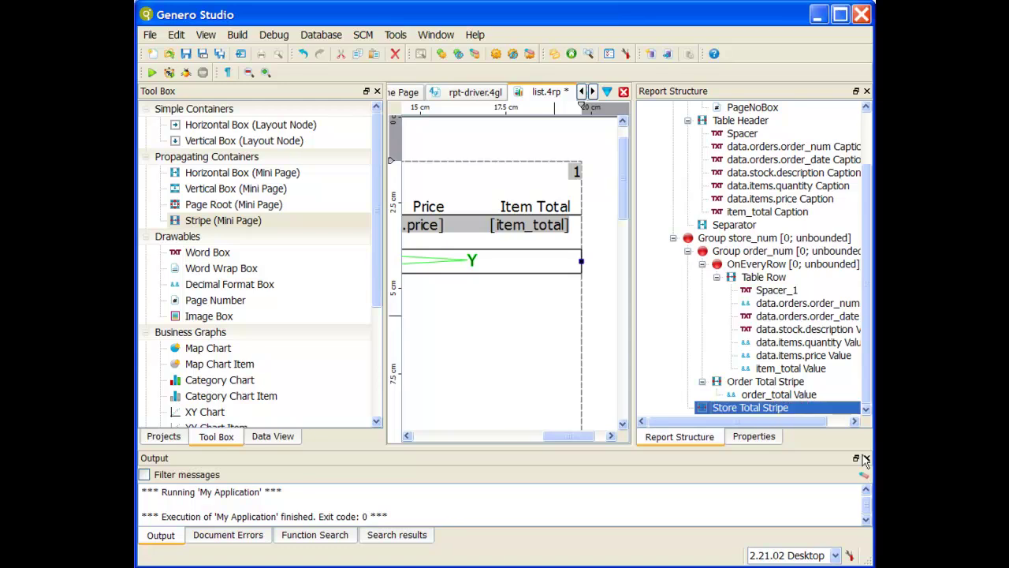
# Place the store_total value from Data View into Store Total Stripe and collapse store_num.
pyautogui.click(249, 441)
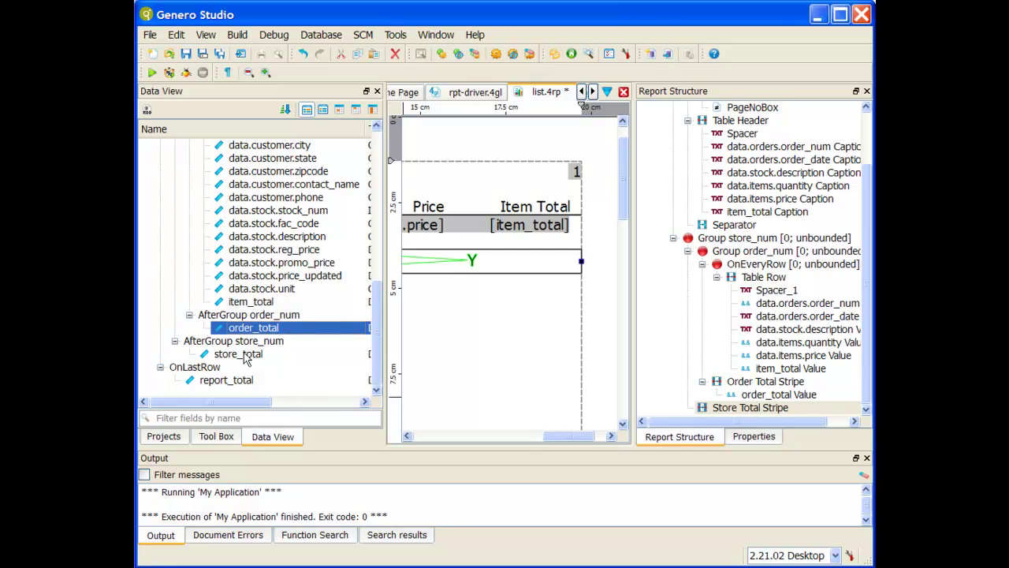
pyautogui.moveTo(245, 355); pyautogui.dragTo(695, 408)
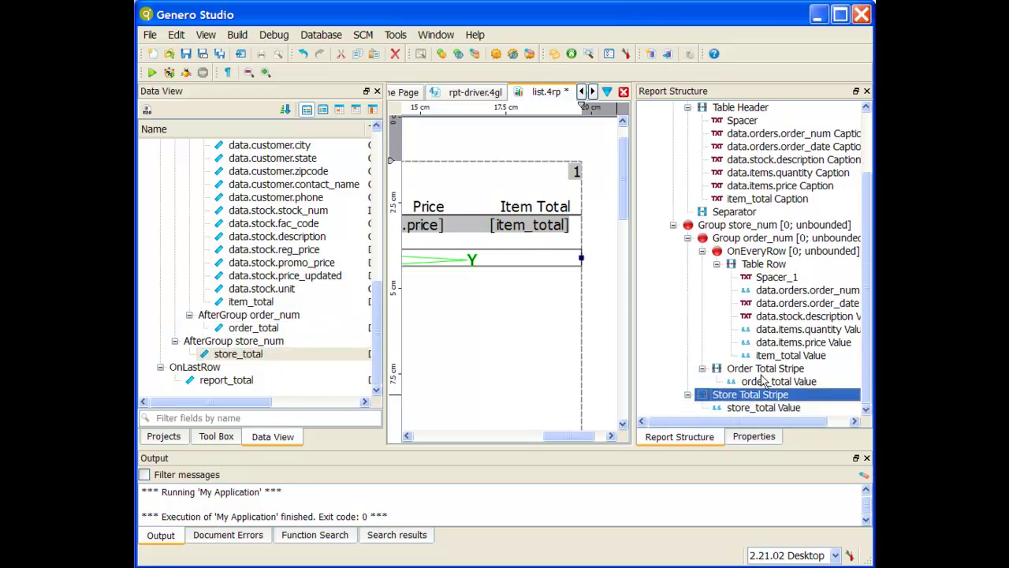
pyautogui.click(780, 408)
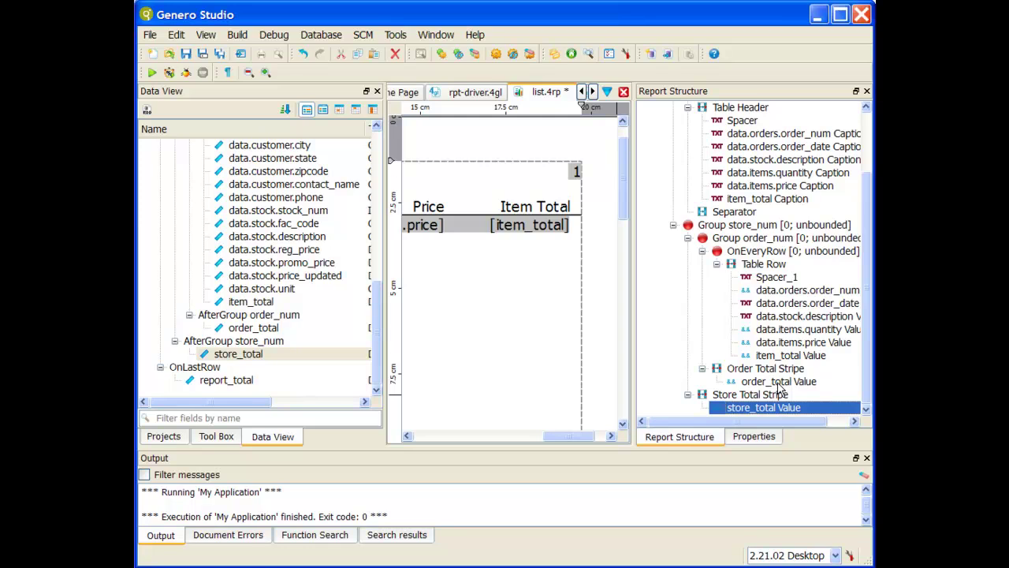
pyautogui.scroll(3, 778, 391)
pyautogui.click(674, 305)
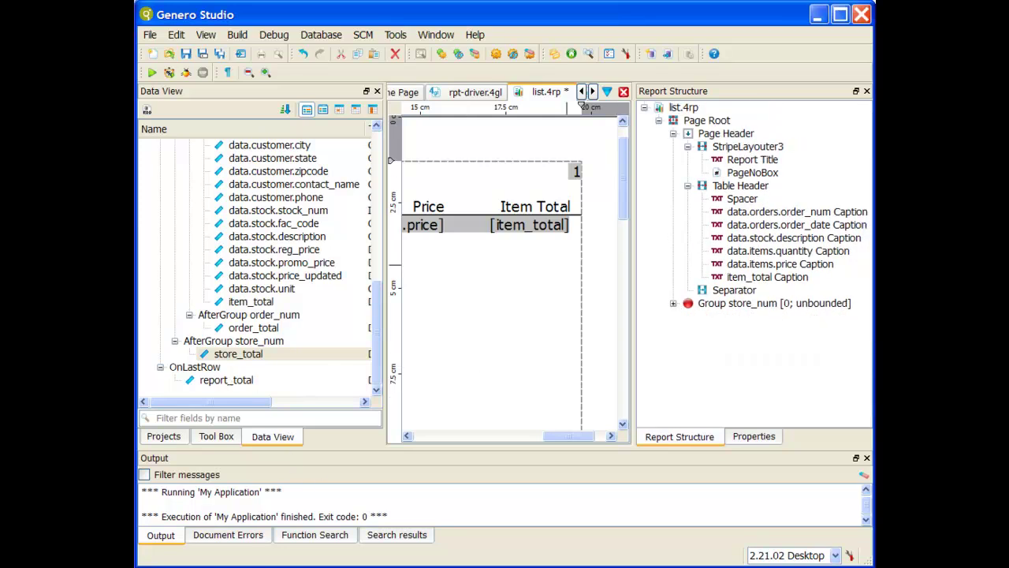
# Add a new stripe directly under Page Root and rename MiniPage8 to 'report Total Stripe'.
pyautogui.click(673, 134)
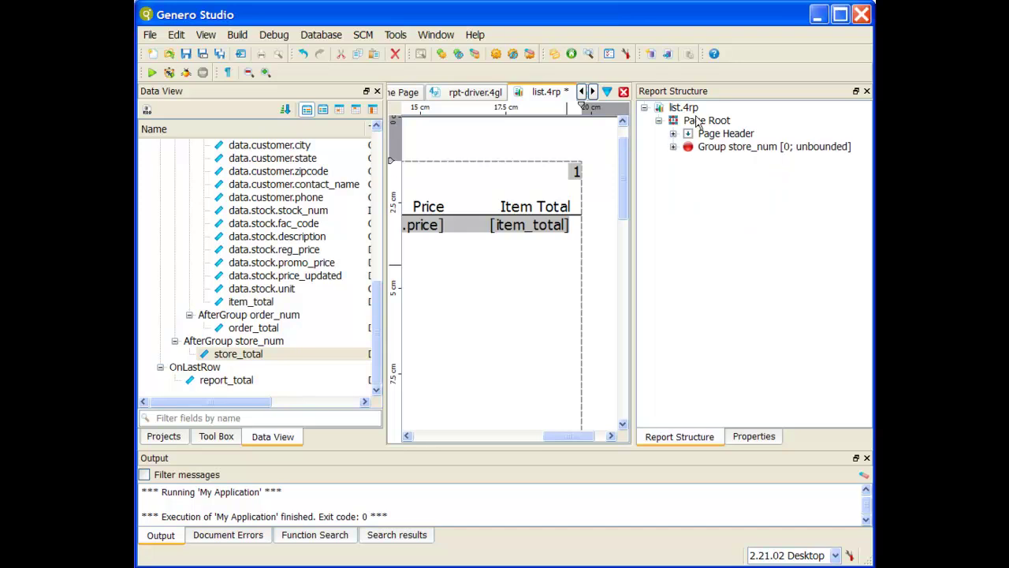
pyautogui.click(699, 121)
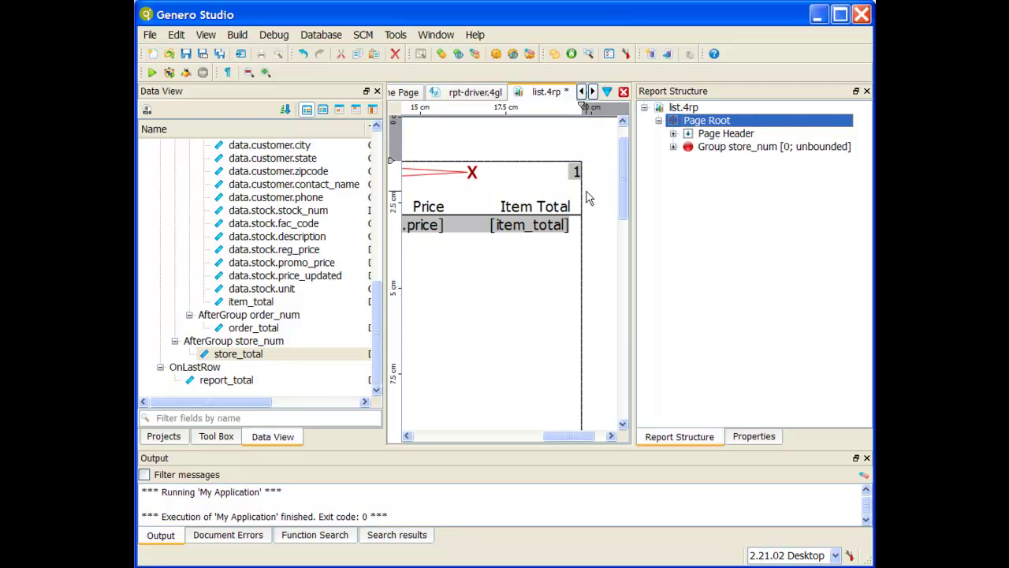
pyautogui.click(230, 438)
pyautogui.doubleClick(237, 222)
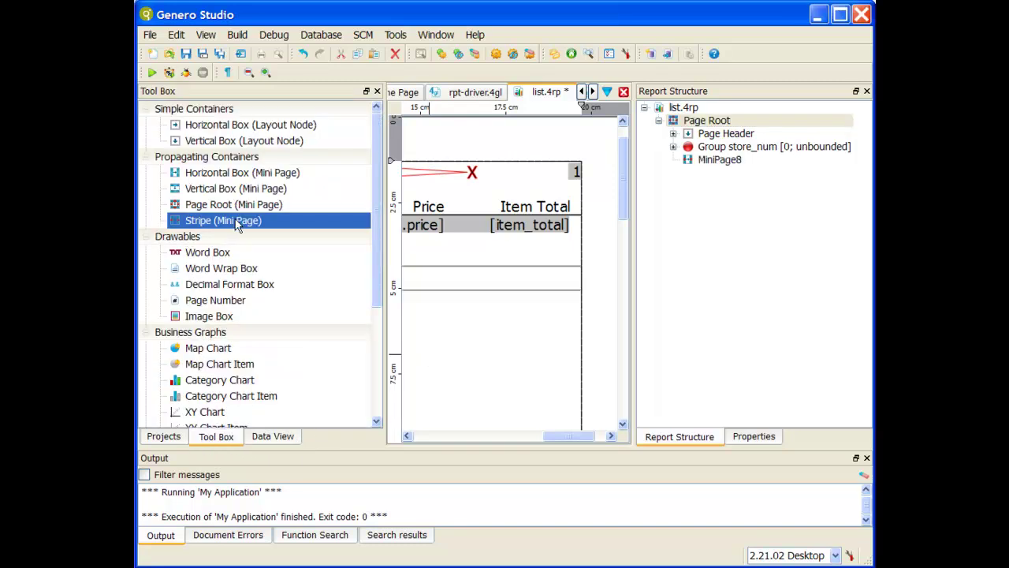
pyautogui.rightClick(725, 162)
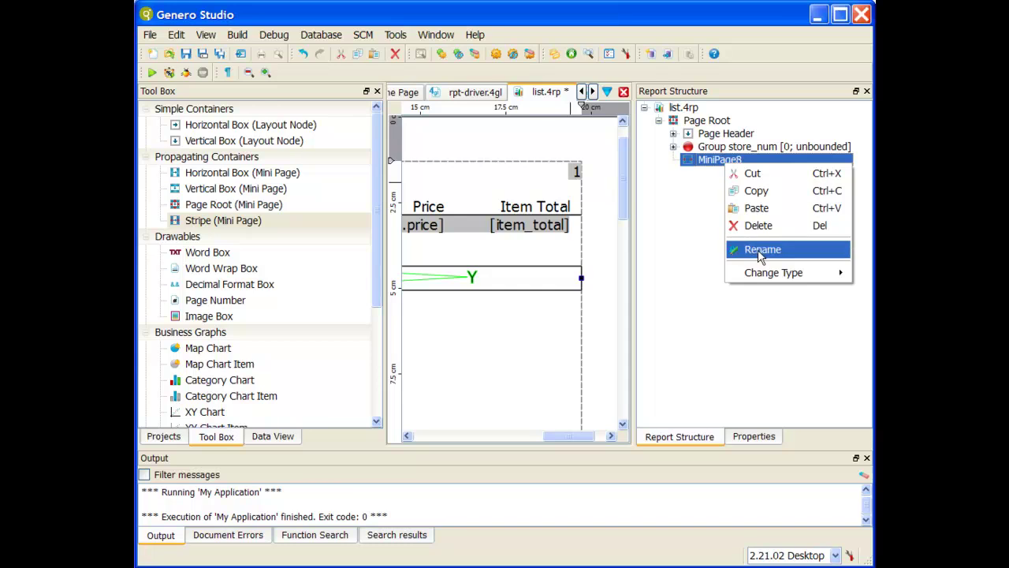
pyautogui.click(763, 251)
pyautogui.write('r')
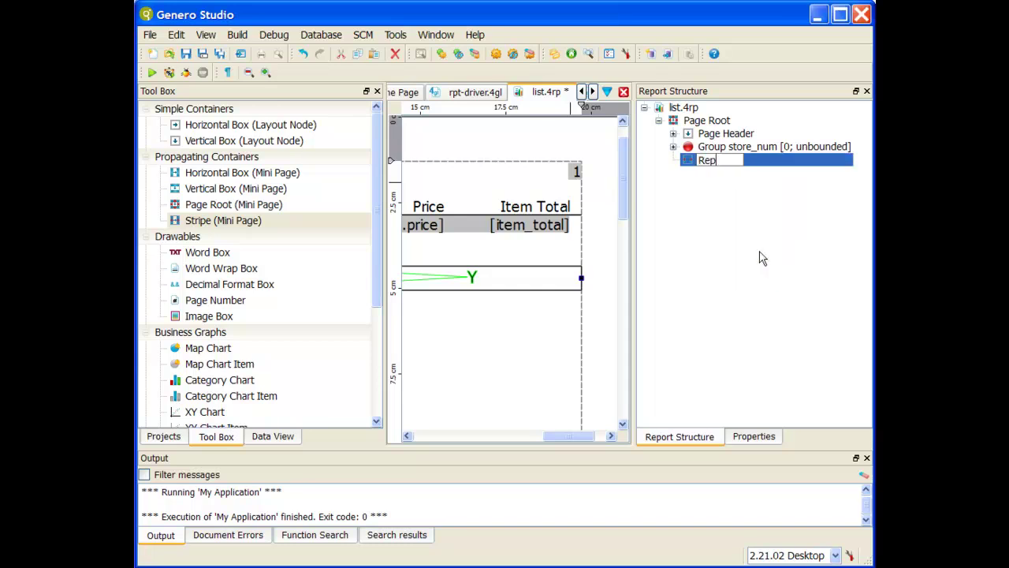
pyautogui.write('eport Total Stripe')
pyautogui.press('Return')
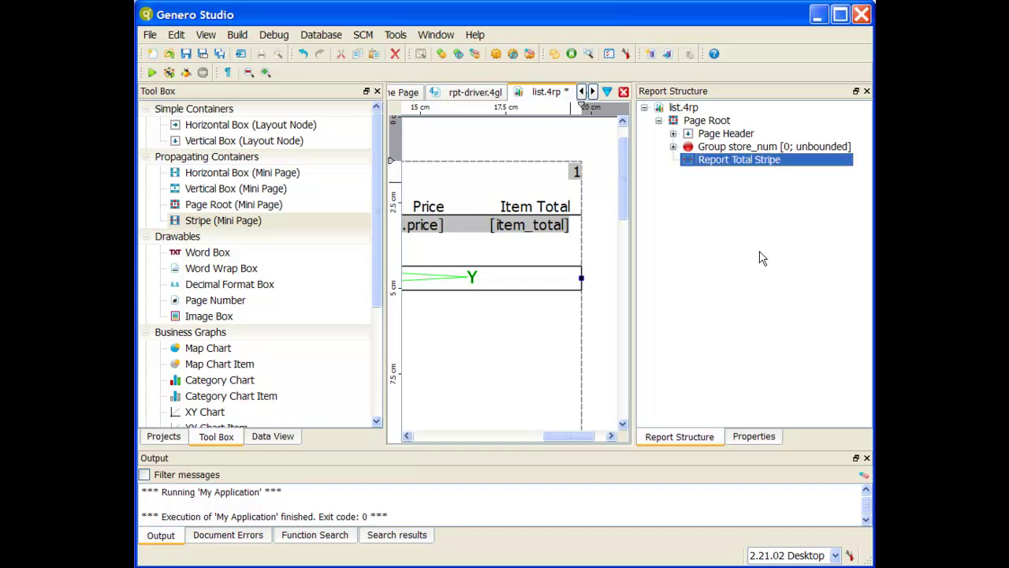
# Put the report_total value into Report Total Stripe and save list.4rp.
pyautogui.click(286, 438)
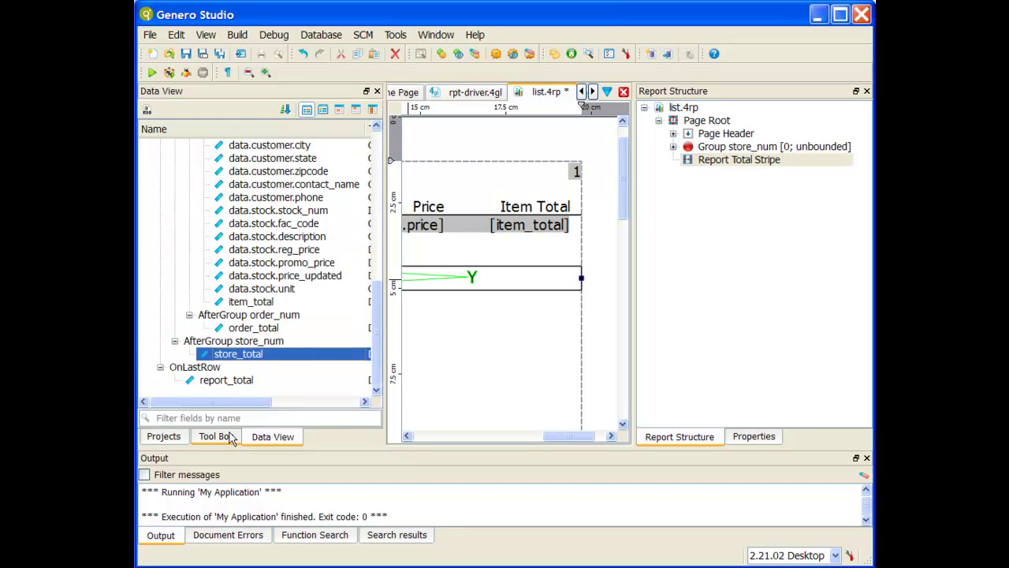
pyautogui.click(224, 385)
pyautogui.moveTo(530, 211); pyautogui.dragTo(675, 160)
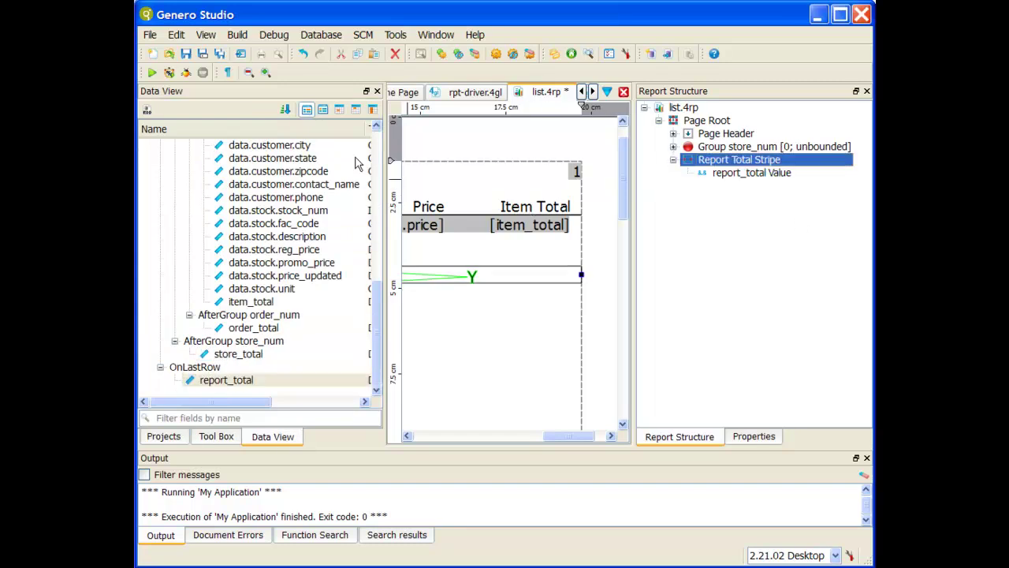
pyautogui.click(184, 55)
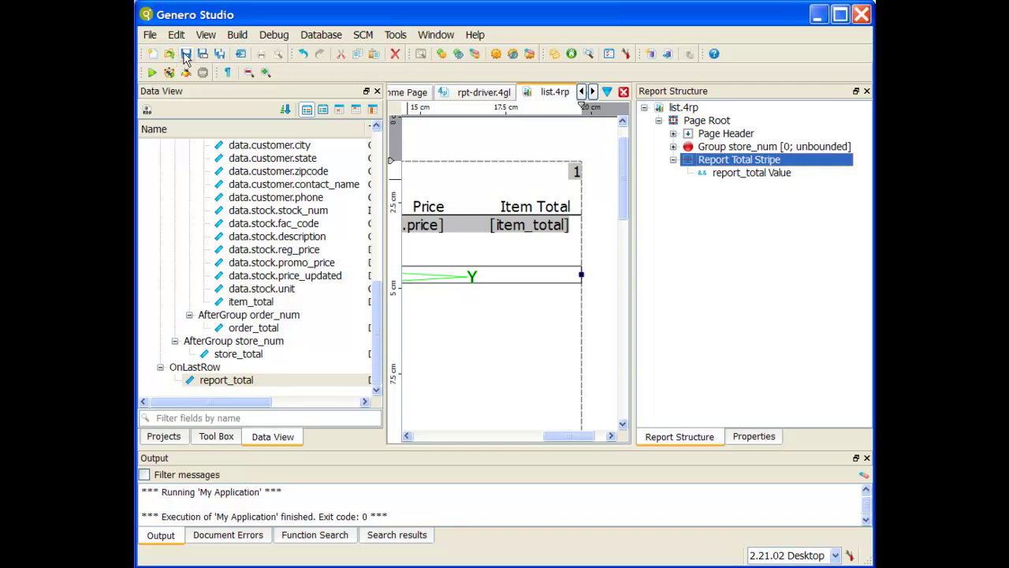
# Run the Order List Report and page through Report Viewer to page 4 of 4.
pyautogui.click(151, 72)
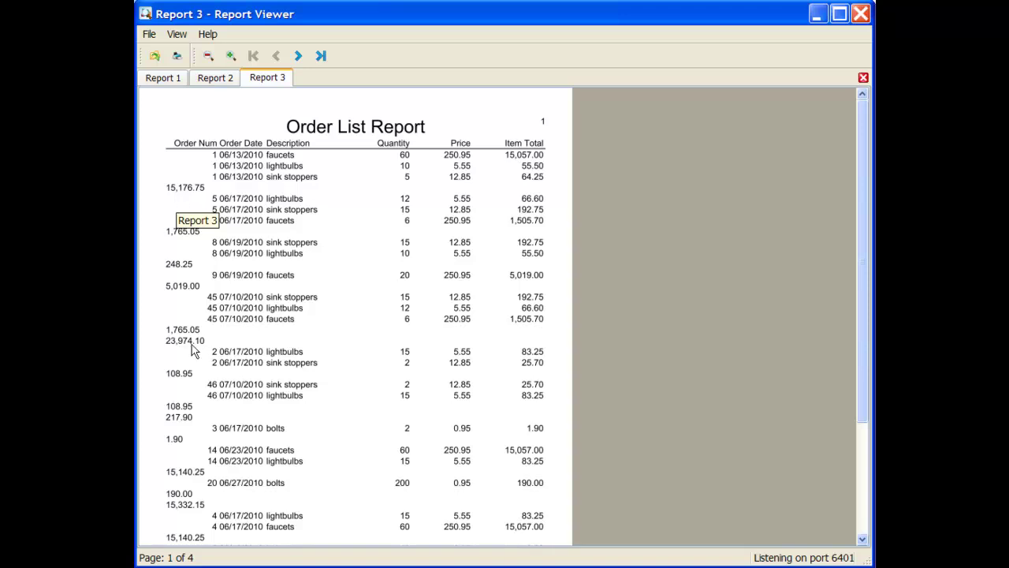
pyautogui.scroll(-3, 197, 351)
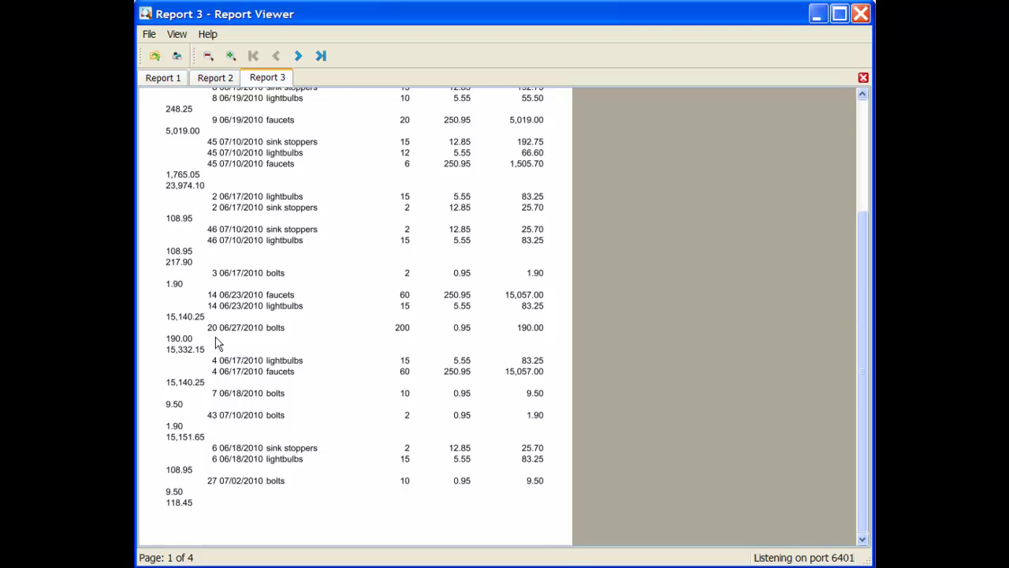
pyautogui.click(299, 57)
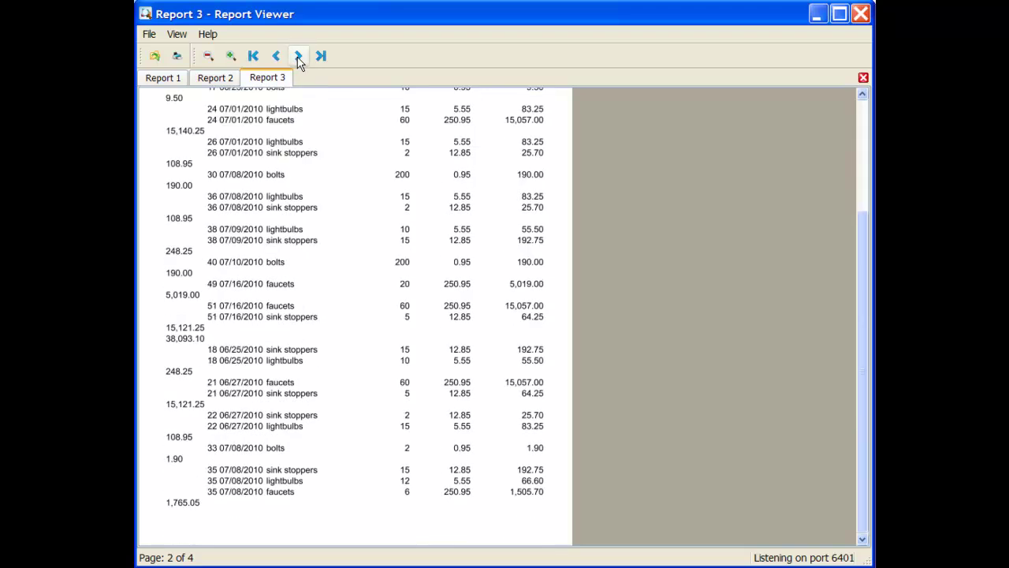
pyautogui.click(299, 57)
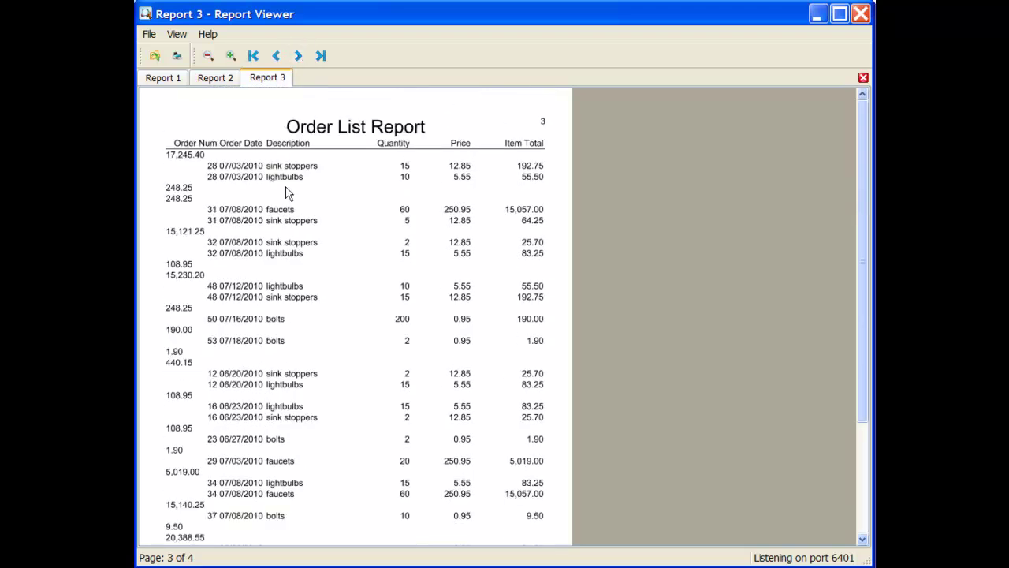
pyautogui.scroll(-3, 284, 194)
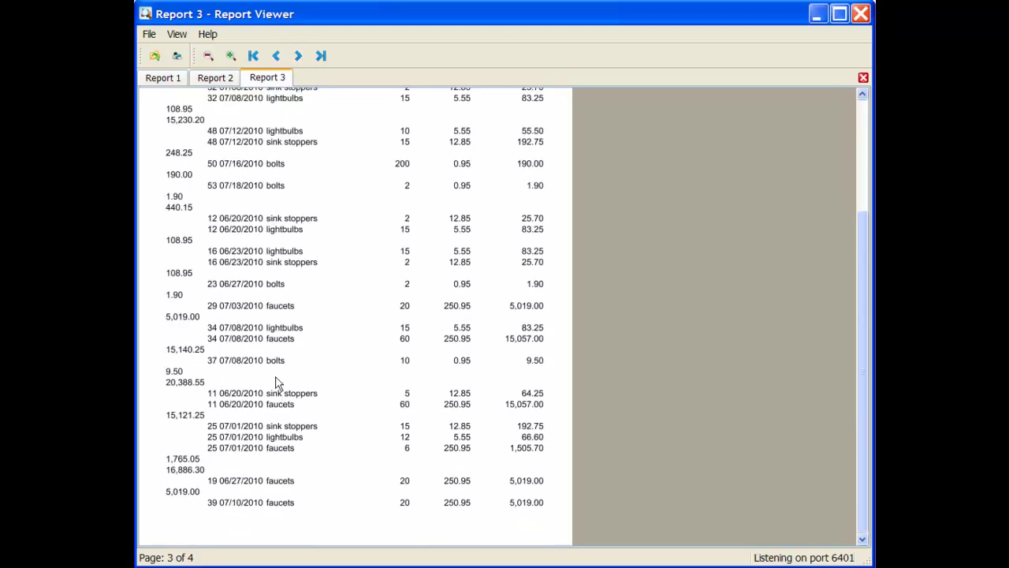
pyautogui.click(299, 56)
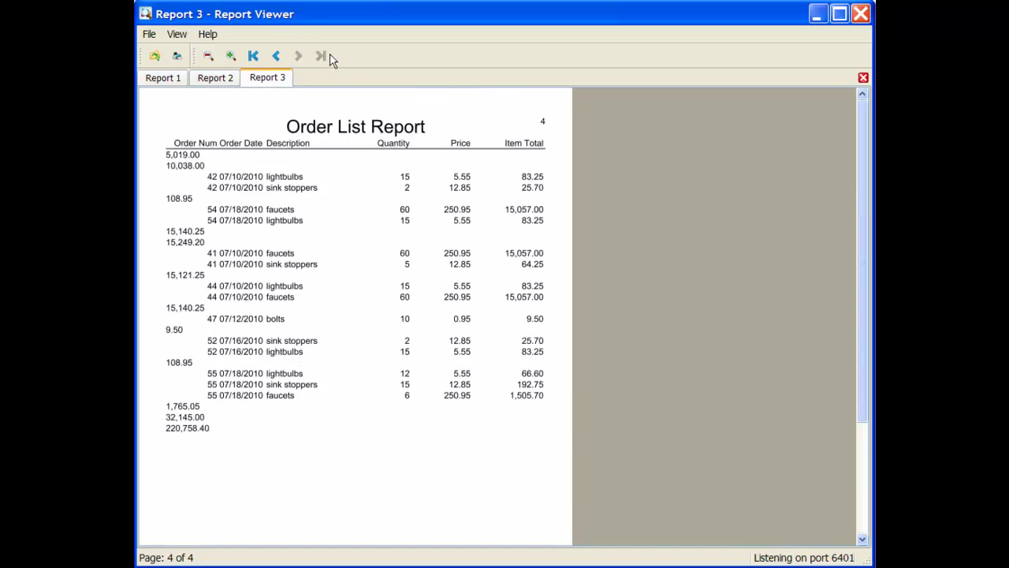